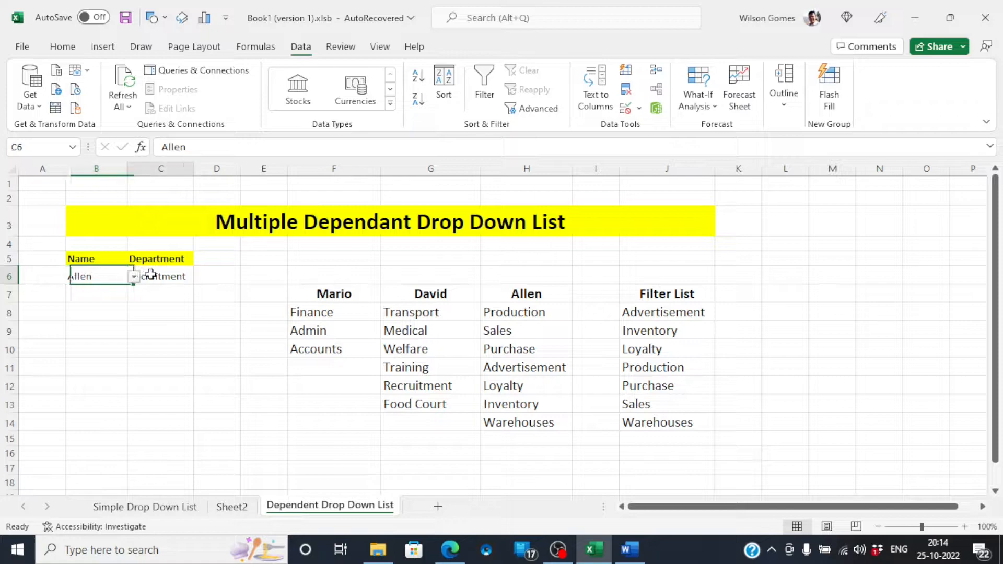
# Step: Choose Loyalty from the Department drop-down in cell C6 and open the Name drop-down in cell B6
pyautogui.click(200, 277)
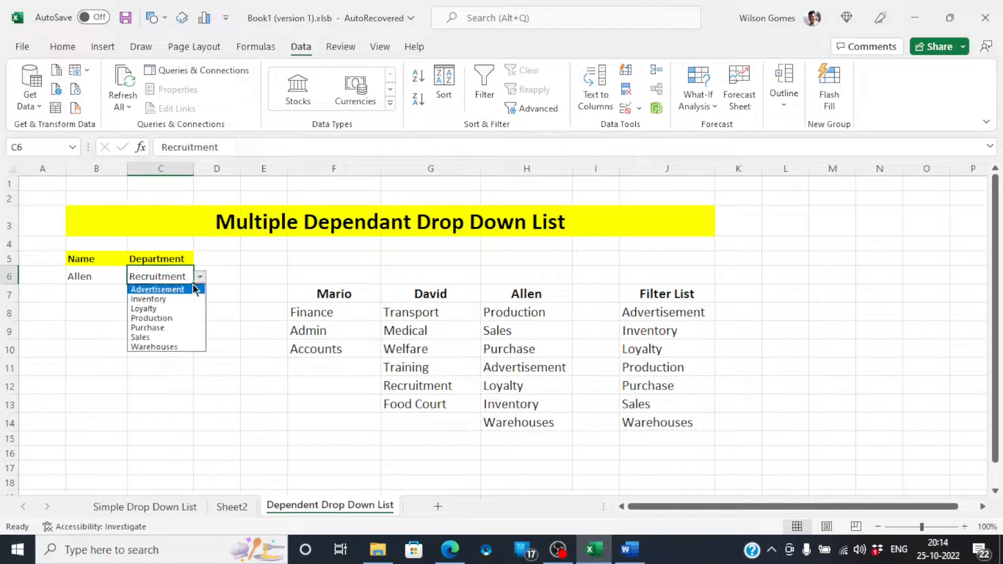
pyautogui.click(180, 308)
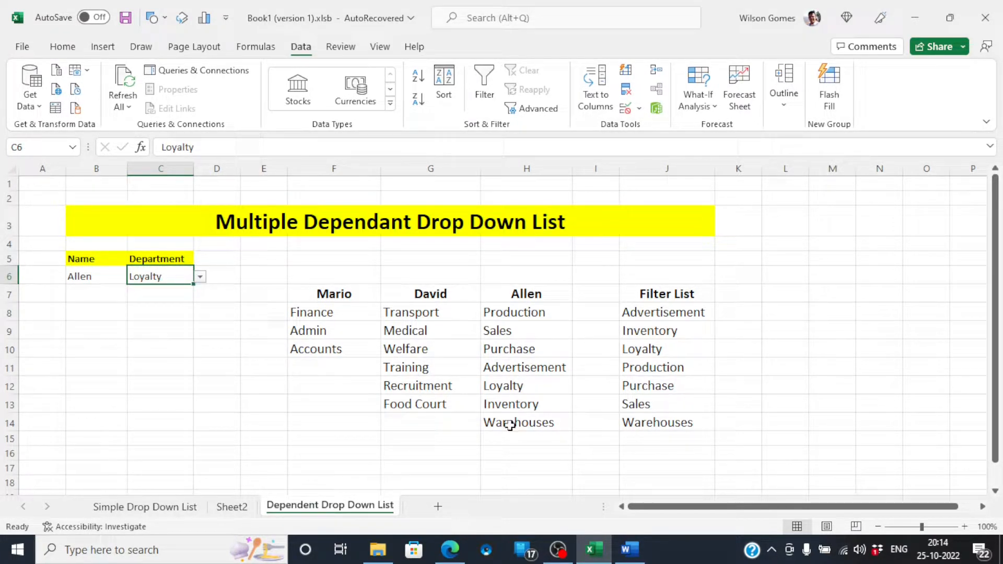
pyautogui.click(96, 281)
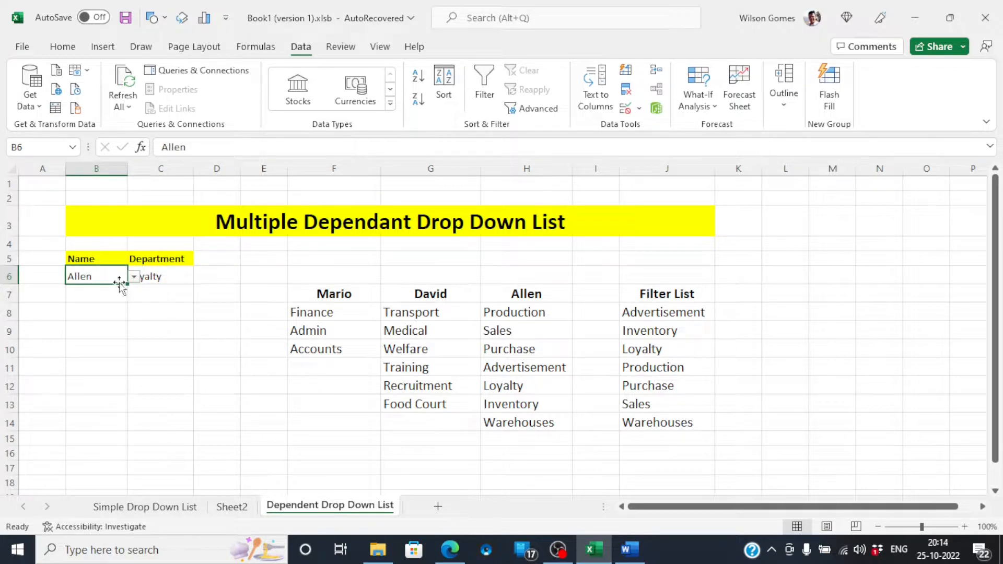
pyautogui.click(135, 279)
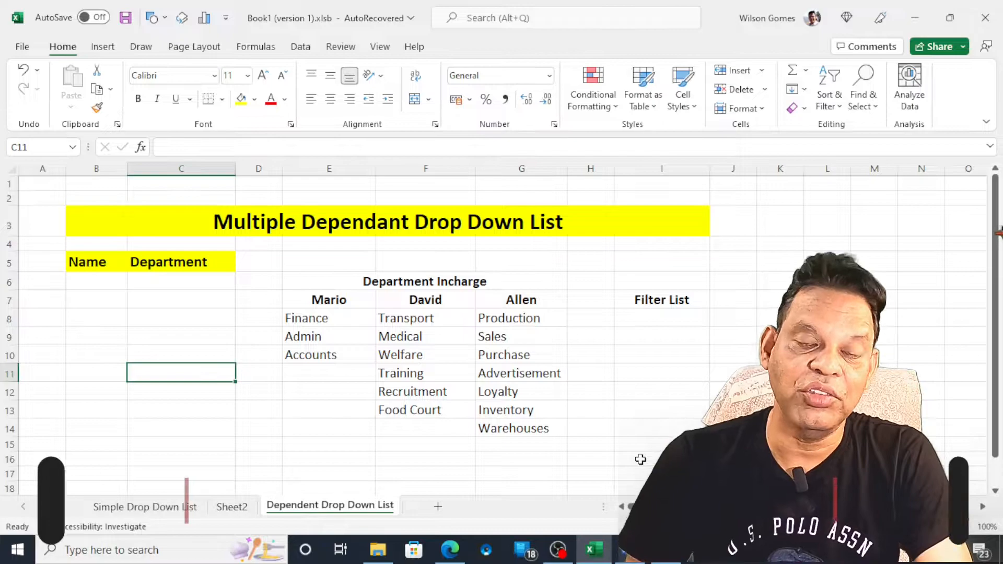
pyautogui.moveTo(92, 251); pyautogui.dragTo(168, 258)
pyautogui.click(167, 257)
pyautogui.click(407, 284)
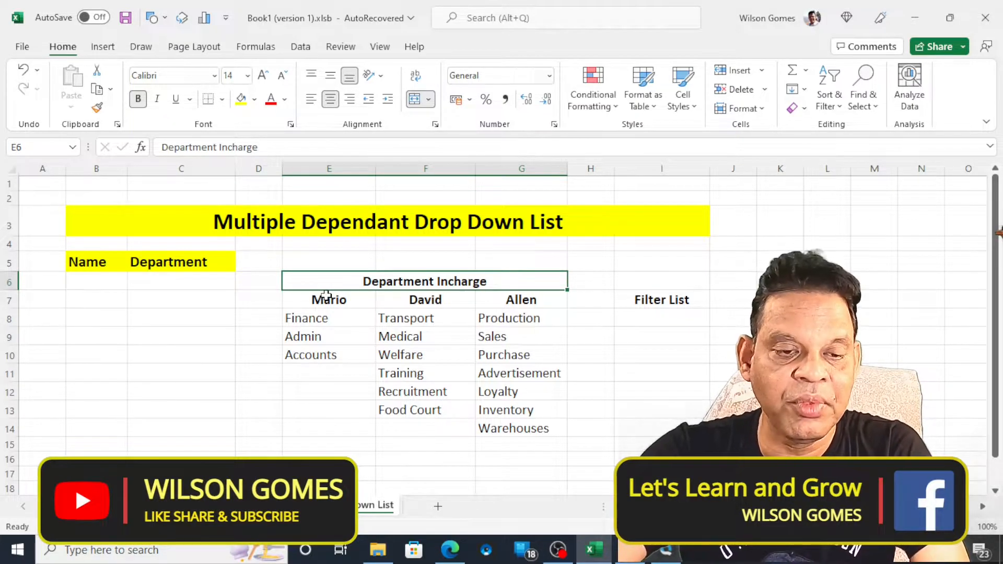
# Step: Try a manually entered in-charge name in cell B6 under Name, and clear the cell
pyautogui.doubleClick(78, 279)
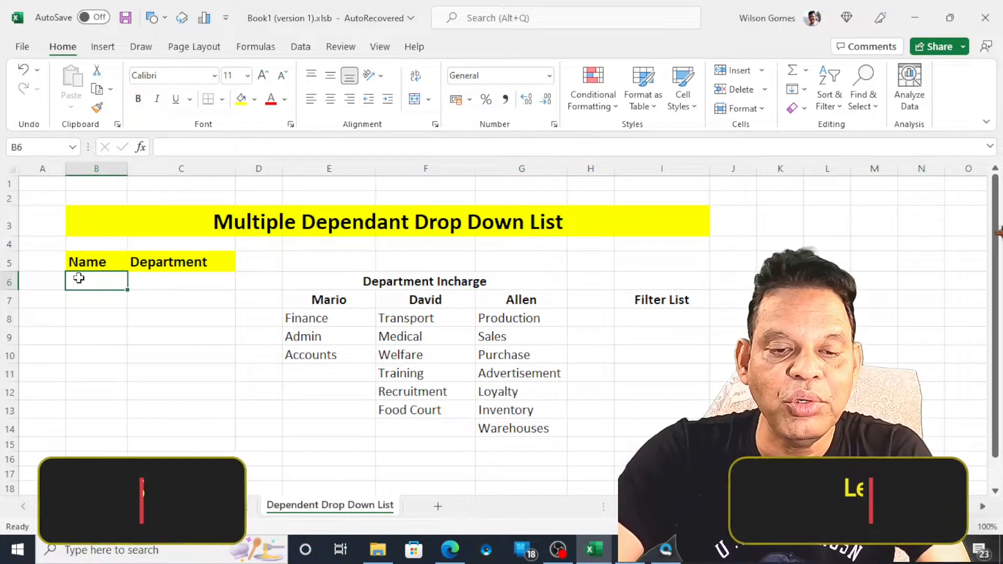
pyautogui.write('Alen')
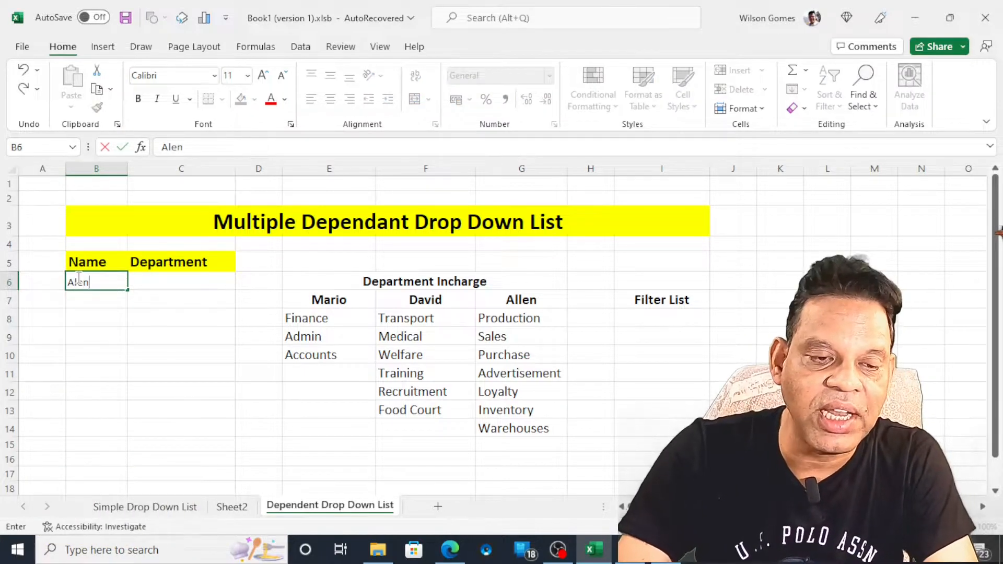
pyautogui.click(59, 393)
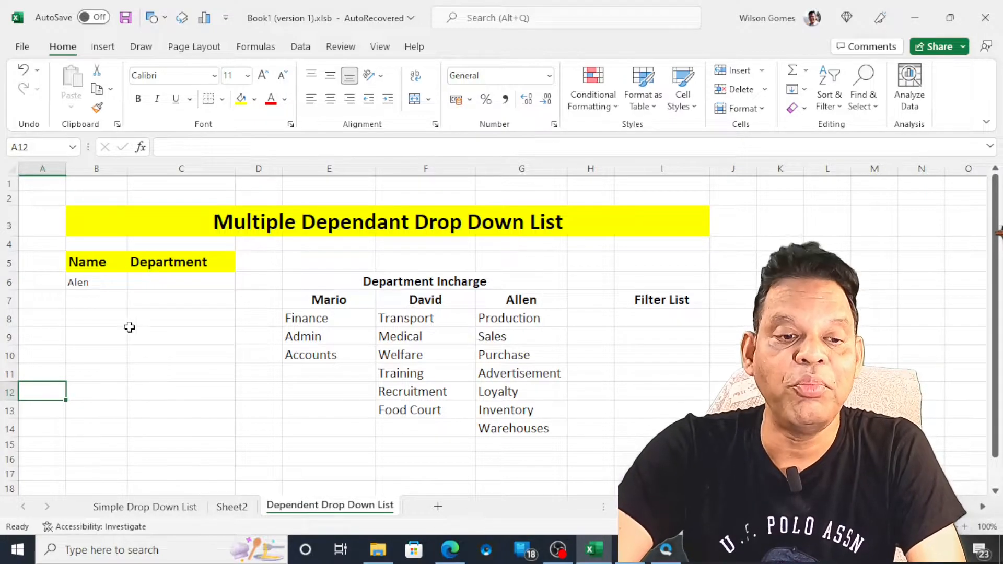
pyautogui.click(108, 283)
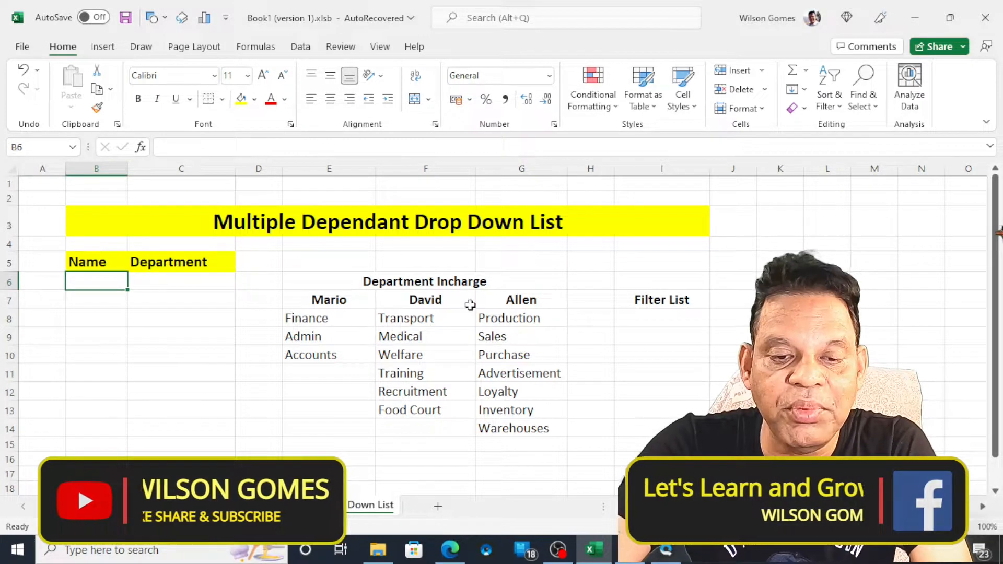
# Step: Apply List data validation to cell B6 with the in-charge header names =$E$7:$G$7 as the source
pyautogui.click(74, 267)
pyautogui.click(83, 278)
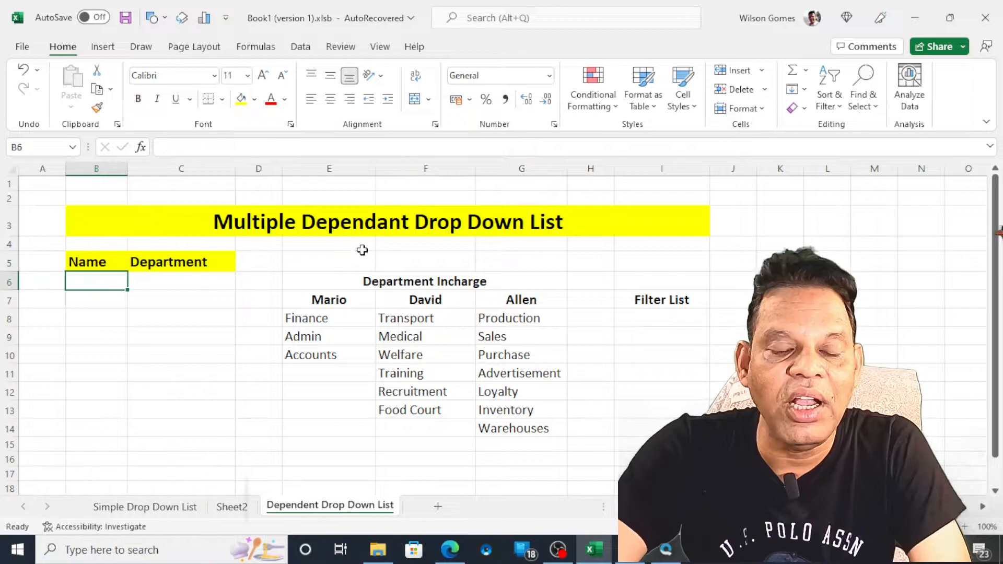
pyautogui.click(294, 45)
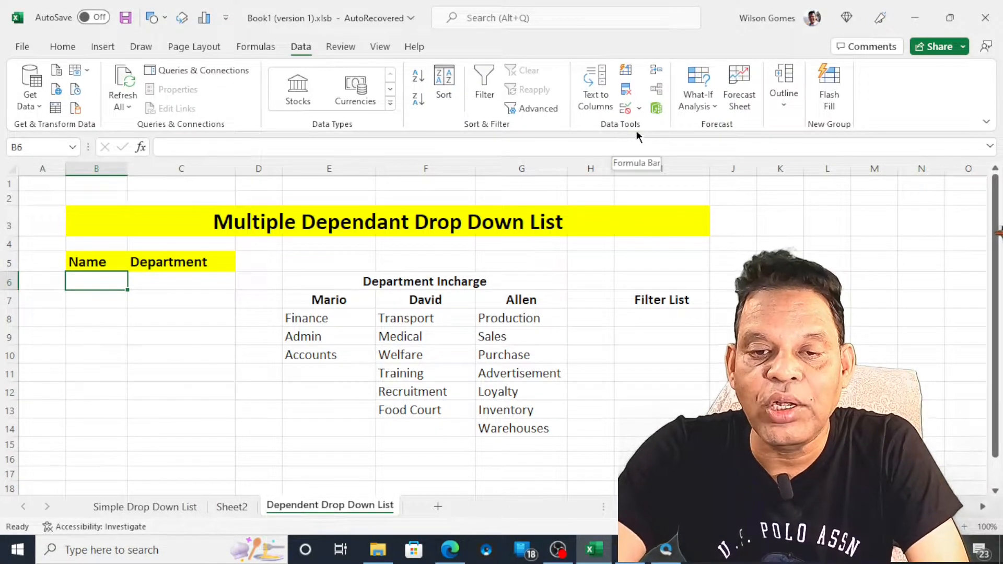
pyautogui.click(643, 110)
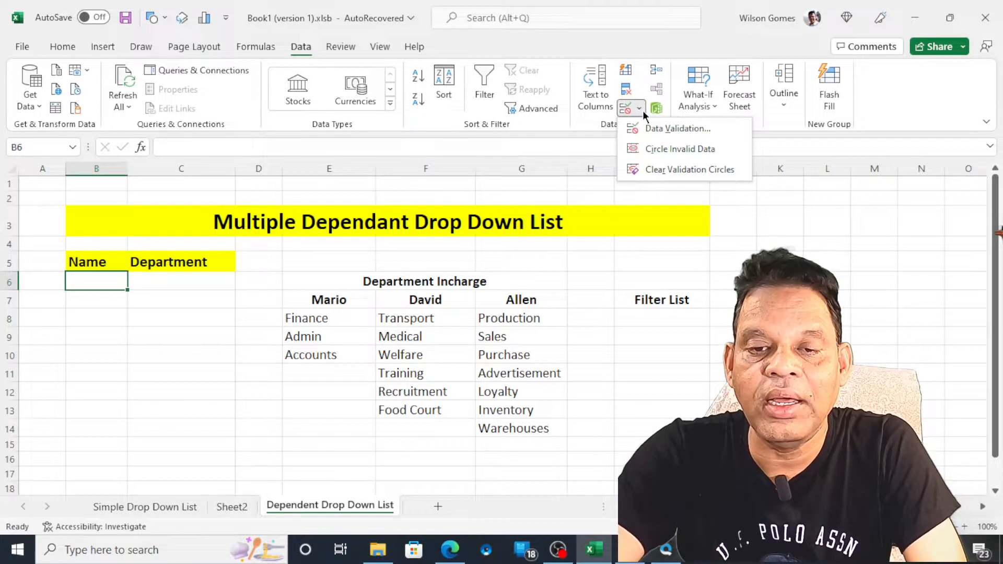
pyautogui.click(664, 132)
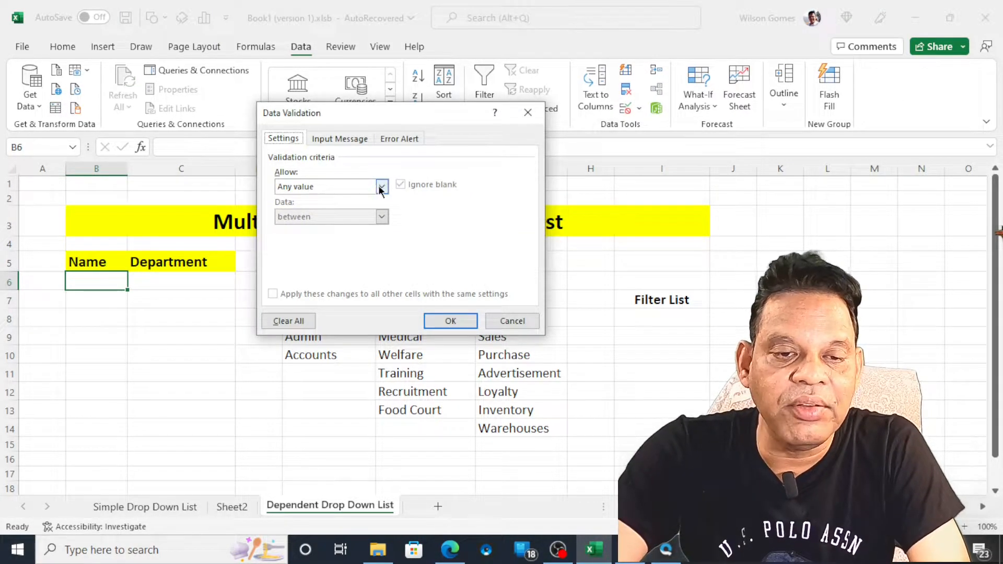
pyautogui.click(377, 184)
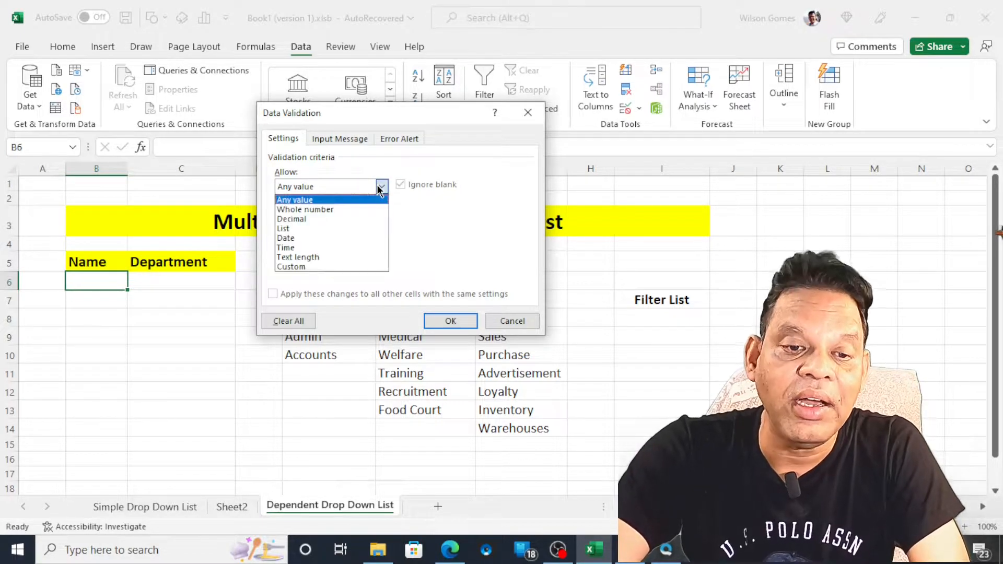
pyautogui.click(318, 227)
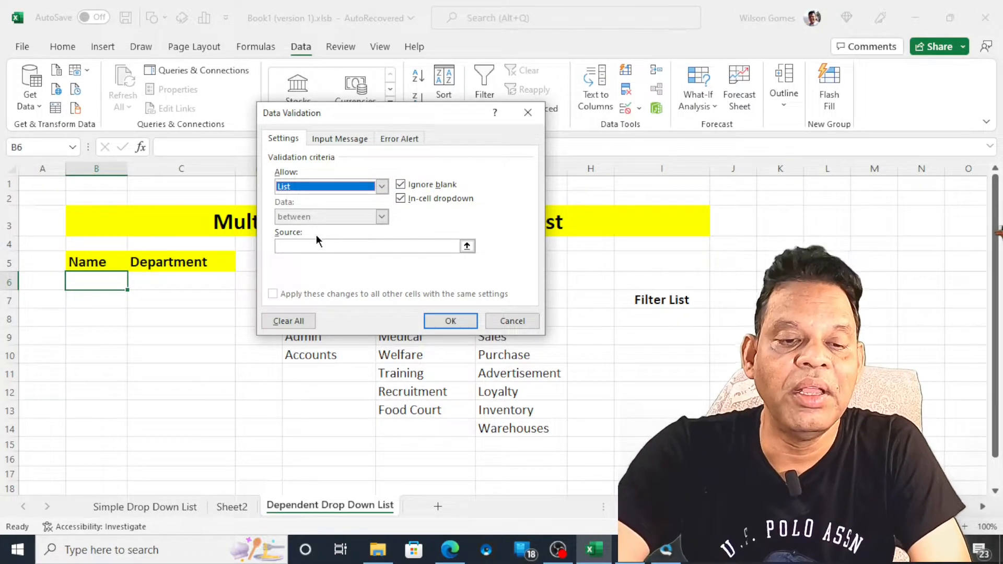
pyautogui.click(315, 246)
pyautogui.moveTo(358, 107); pyautogui.dragTo(105, 209)
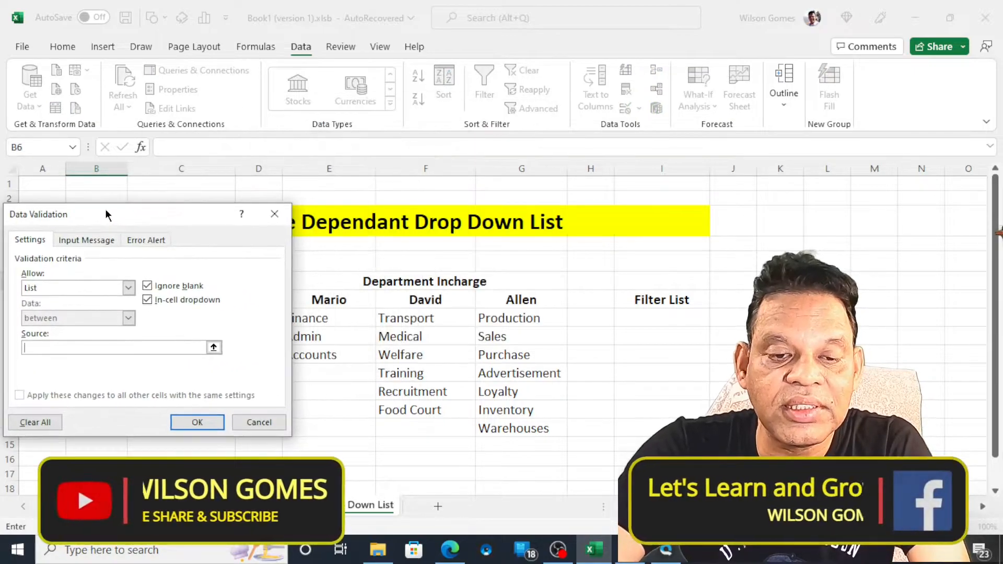
pyautogui.moveTo(325, 299); pyautogui.dragTo(502, 293)
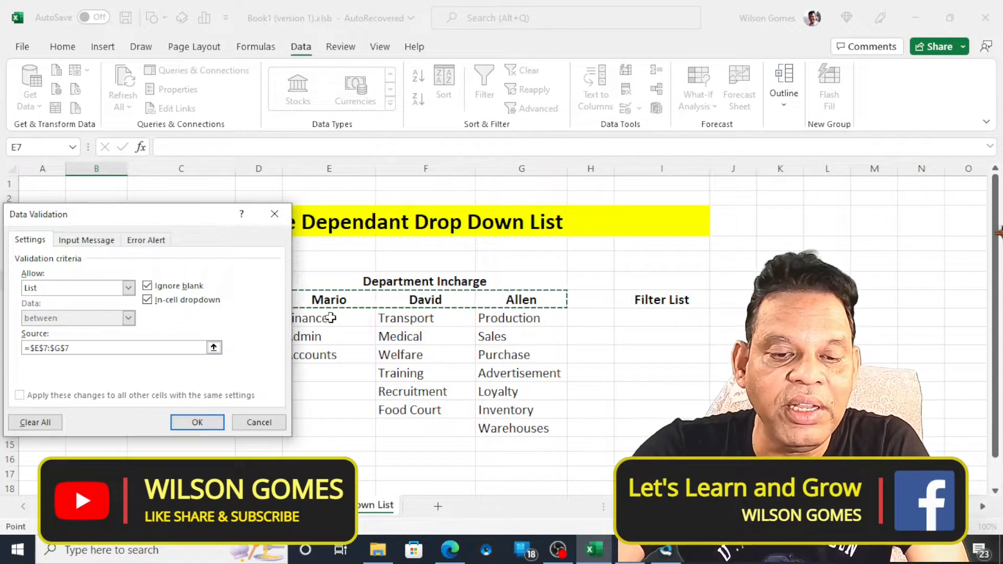
pyautogui.click(183, 420)
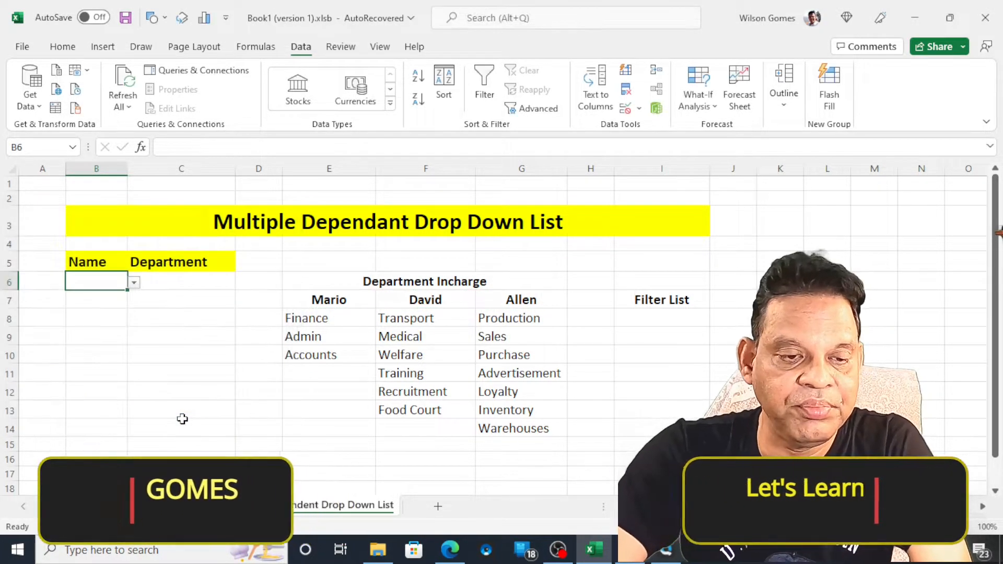
# Step: Pick the in-charge name from header cell F7 in the drop-down list of cell B6, and recheck the list's options
pyautogui.click(134, 283)
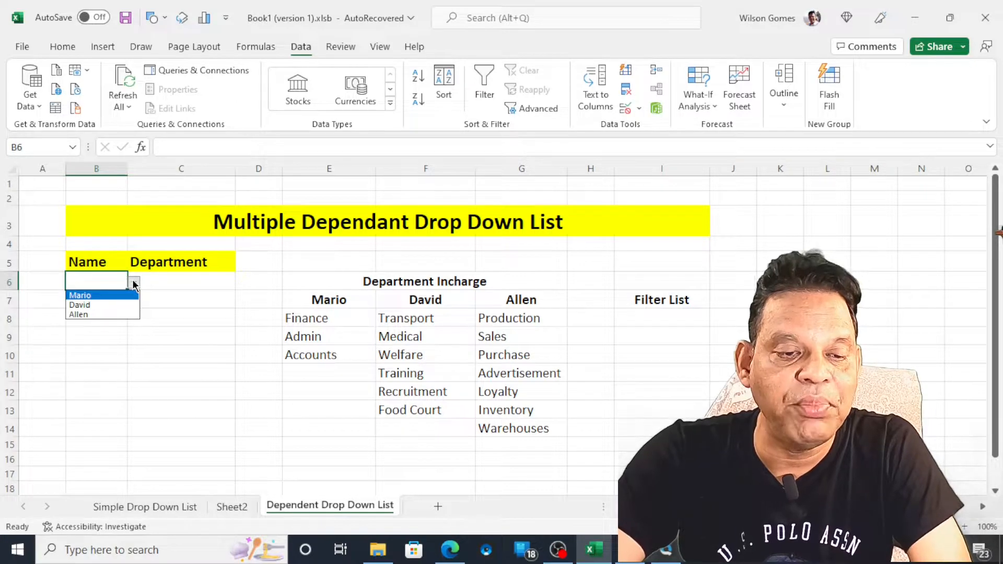
pyautogui.press('Escape')
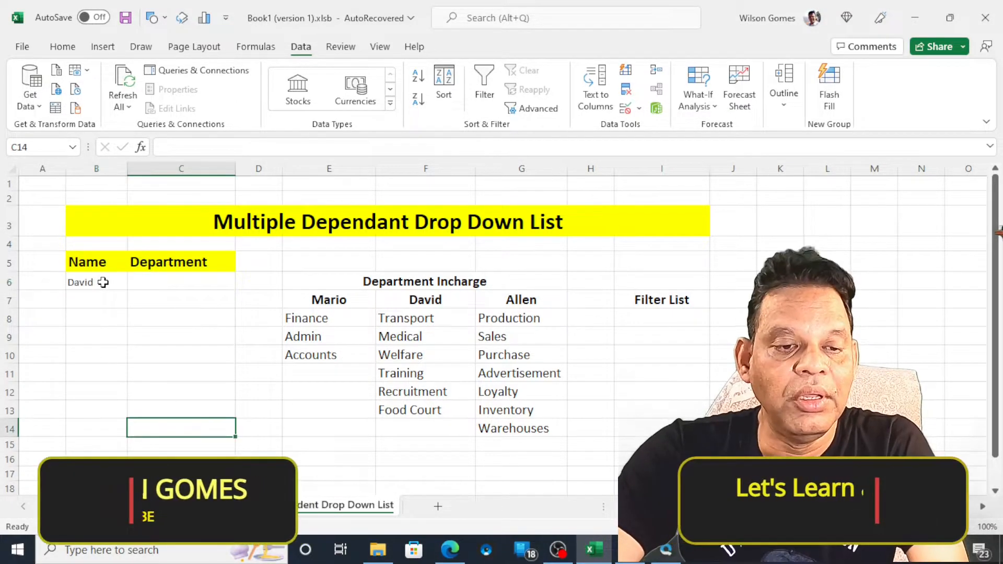
pyautogui.click(103, 282)
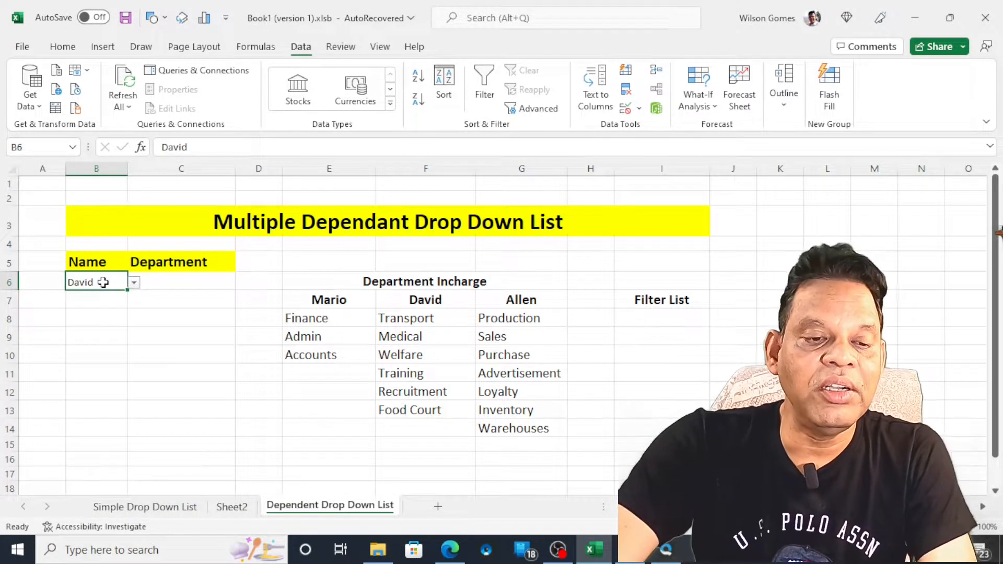
pyautogui.click(134, 284)
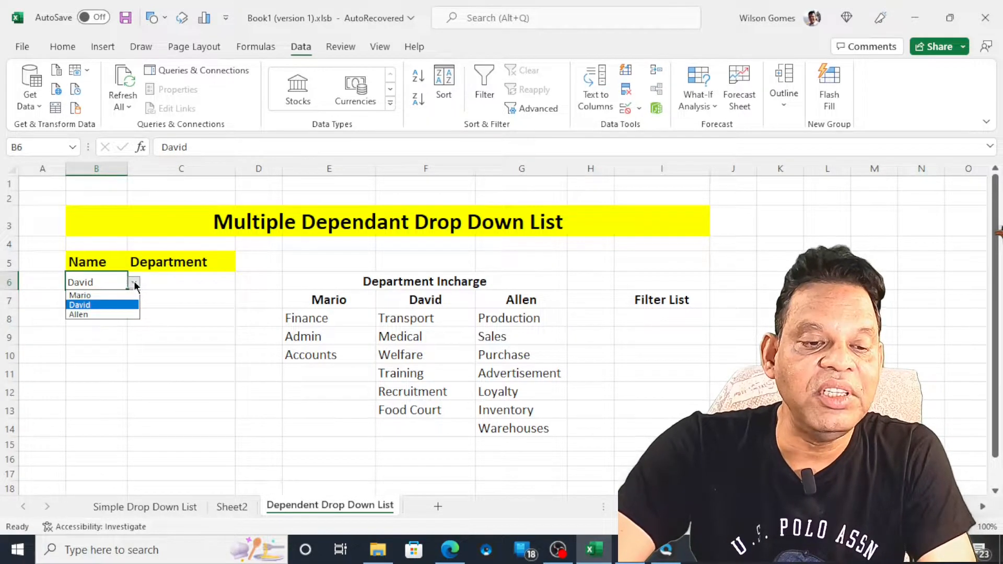
pyautogui.click(144, 373)
pyautogui.click(169, 284)
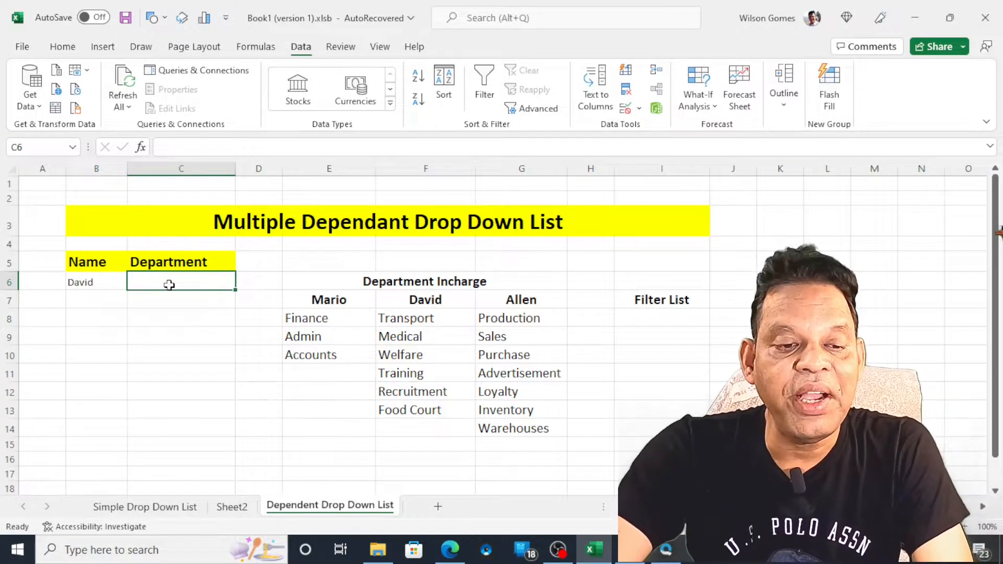
pyautogui.click(84, 283)
pyautogui.click(168, 282)
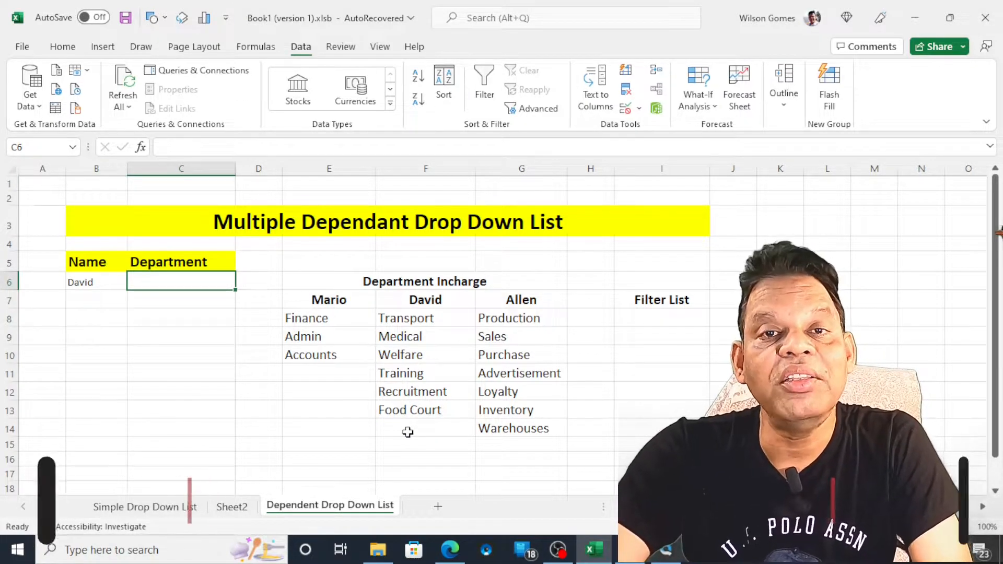
# Step: Insert the XLOOKUP function in cell I8, below the Filter List heading, by searching for xlookup
pyautogui.click(664, 324)
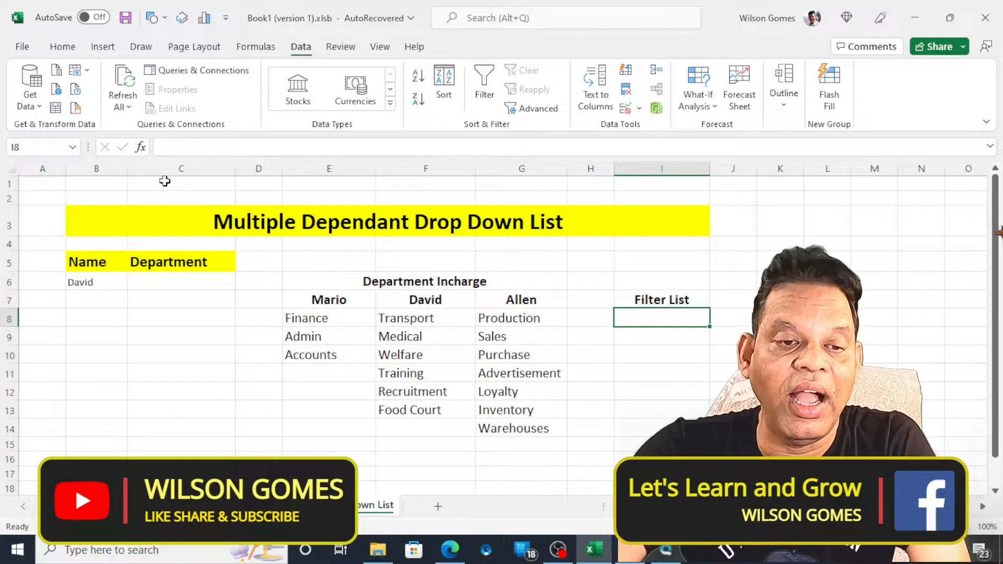
pyautogui.click(140, 148)
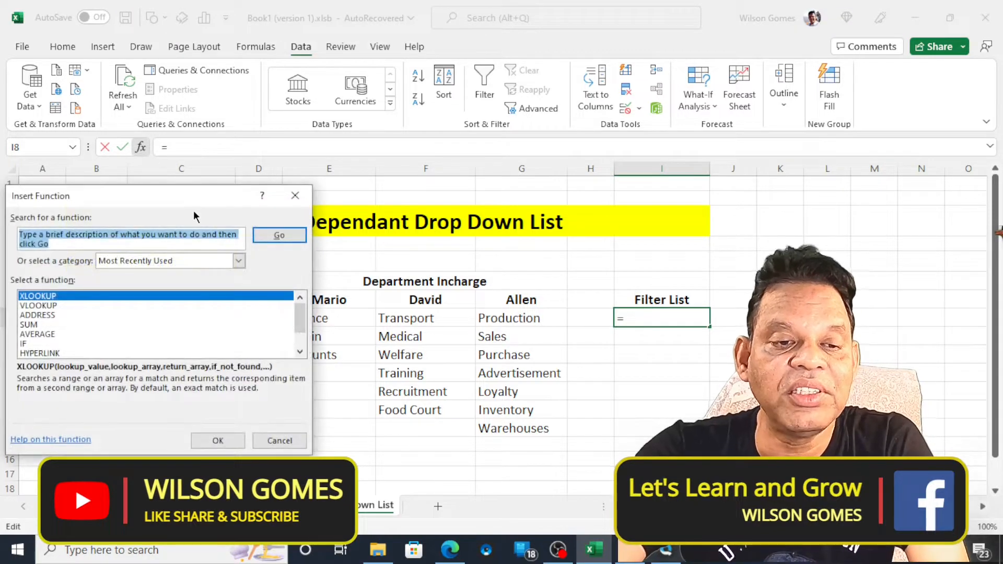
pyautogui.moveTo(191, 201); pyautogui.dragTo(447, 166)
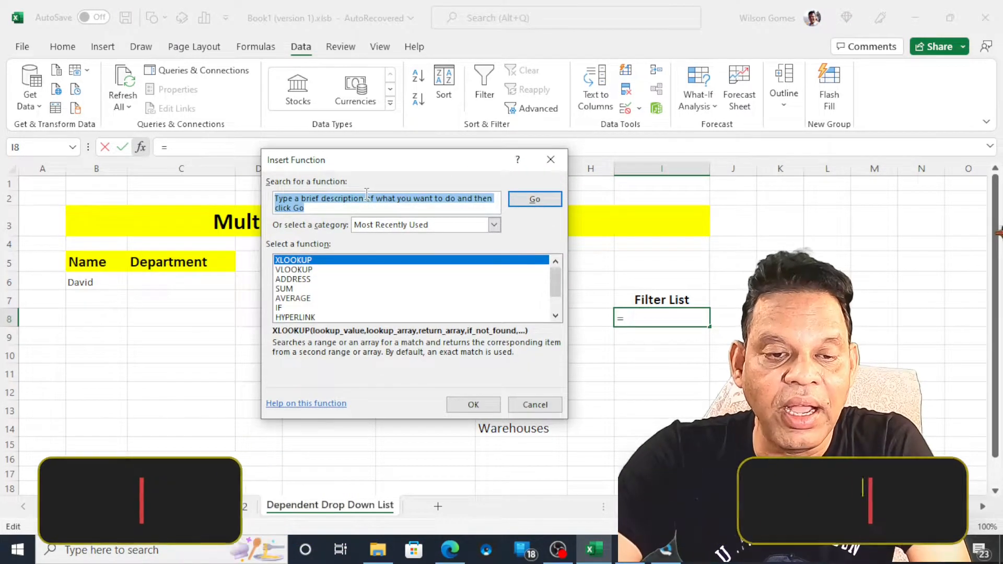
pyautogui.write('xlookup')
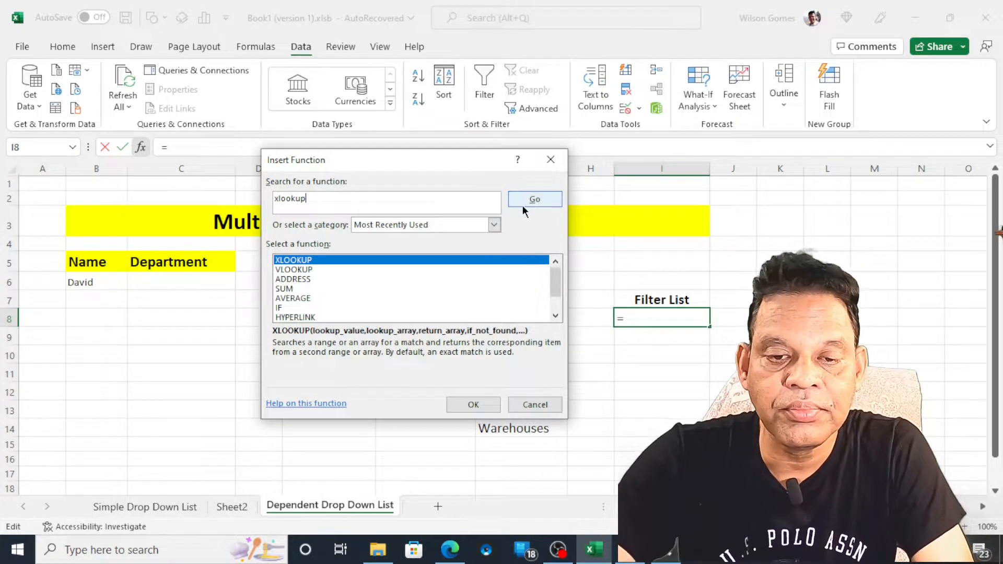
pyautogui.click(529, 201)
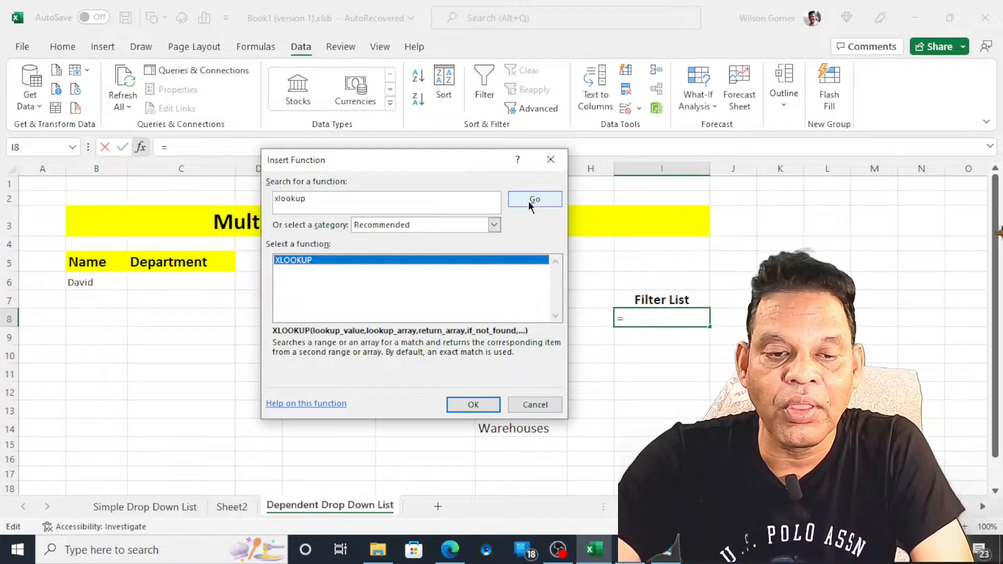
pyautogui.click(453, 404)
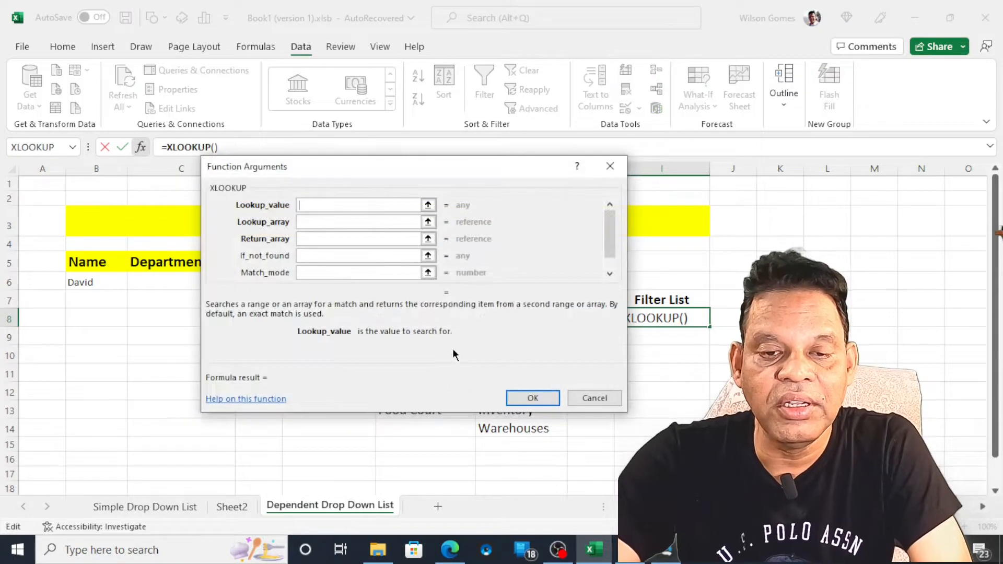
# Step: Set the XLOOKUP lookup value to B6 and the lookup array to the in-charge headers E7:G7
pyautogui.moveTo(422, 171); pyautogui.dragTo(690, 152)
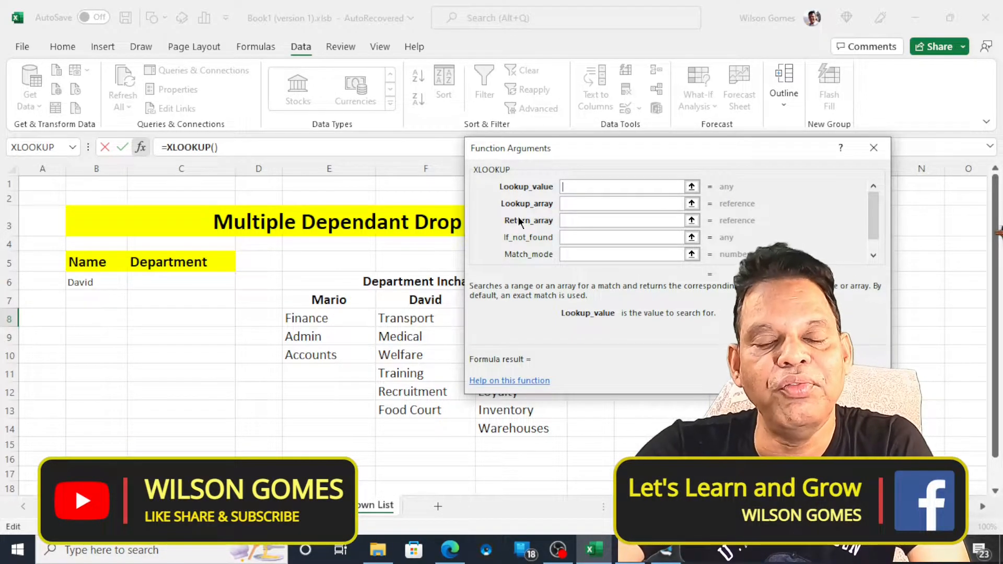
pyautogui.moveTo(587, 149); pyautogui.dragTo(614, 145)
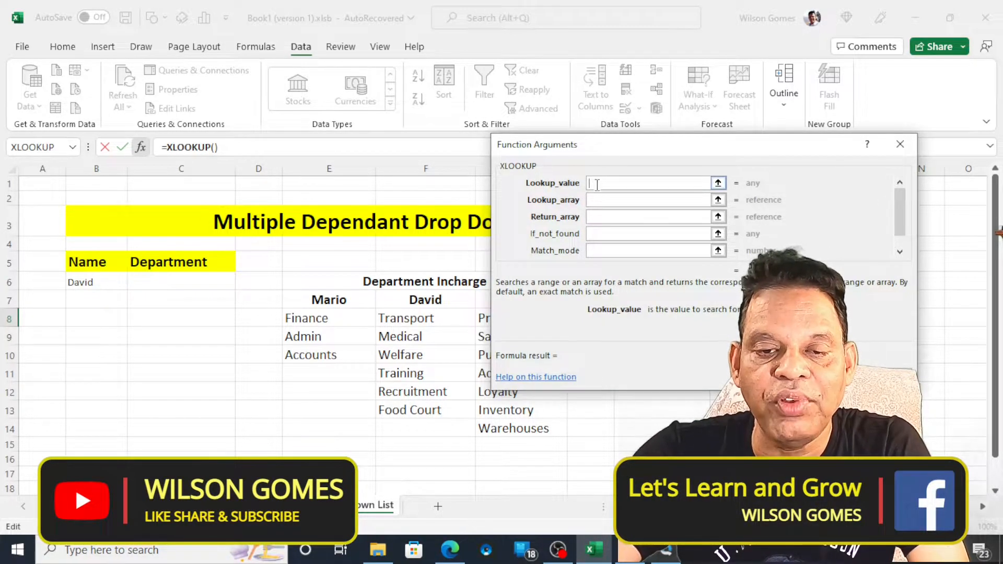
pyautogui.click(109, 281)
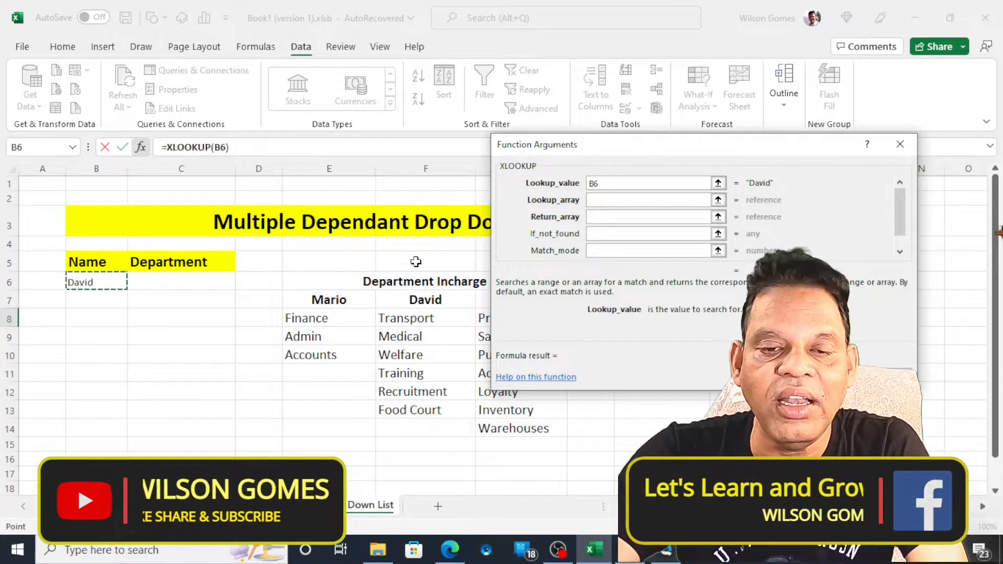
pyautogui.moveTo(547, 145); pyautogui.dragTo(666, 43)
pyautogui.click(721, 98)
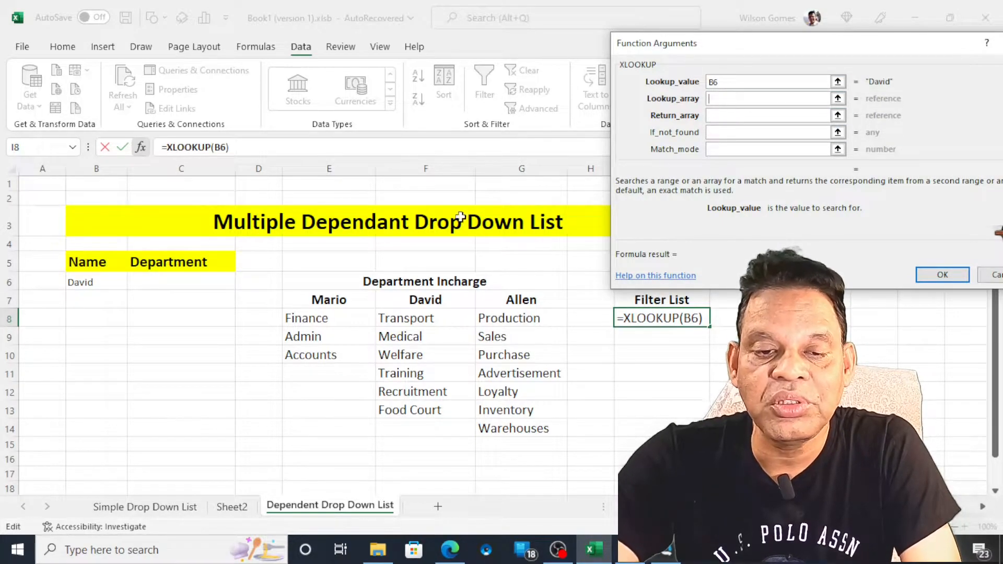
pyautogui.moveTo(323, 299); pyautogui.dragTo(492, 295)
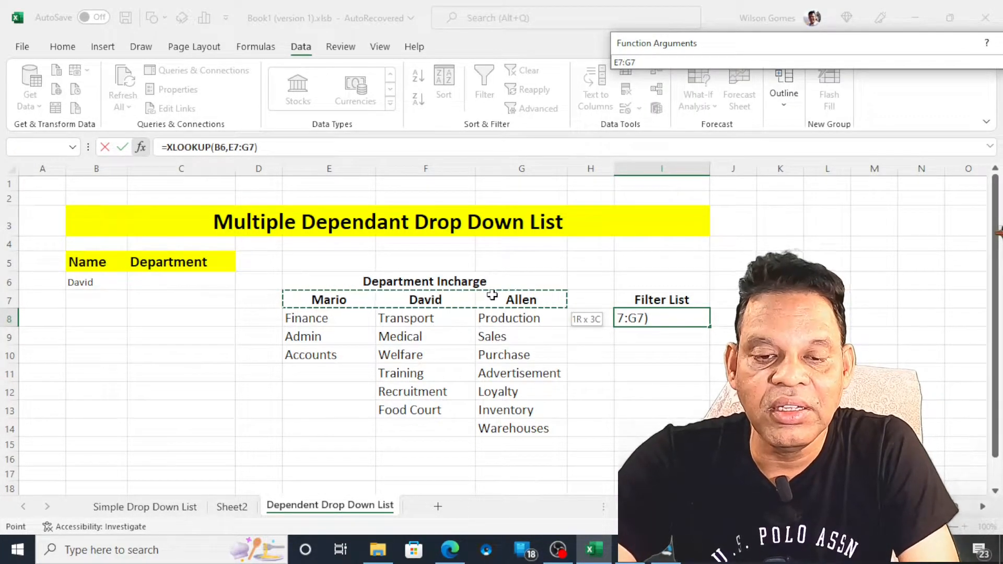
# Step: Set the XLOOKUP return array to the department range E8:G17 and confirm the function in cell I8
pyautogui.click(725, 116)
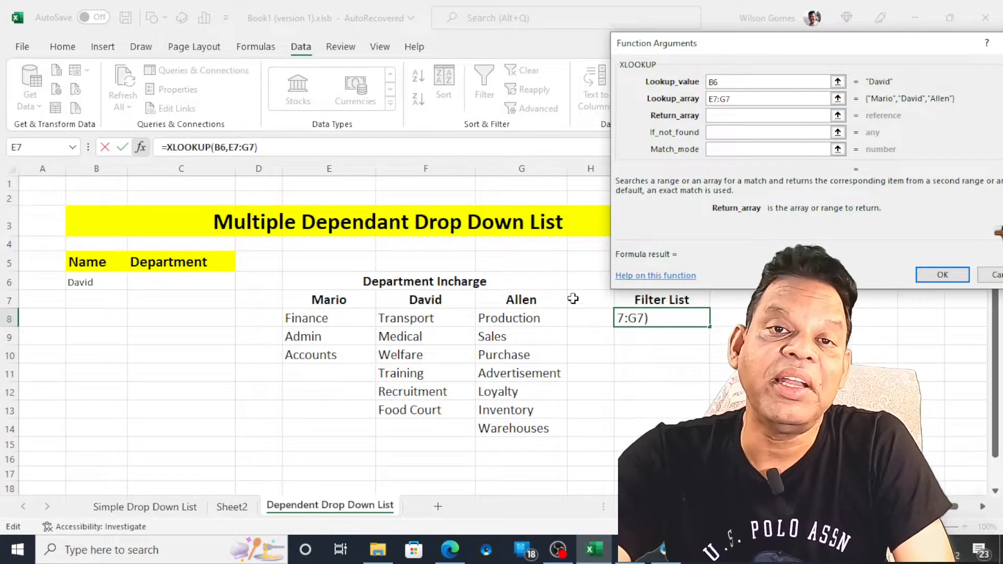
pyautogui.moveTo(298, 321); pyautogui.dragTo(523, 476)
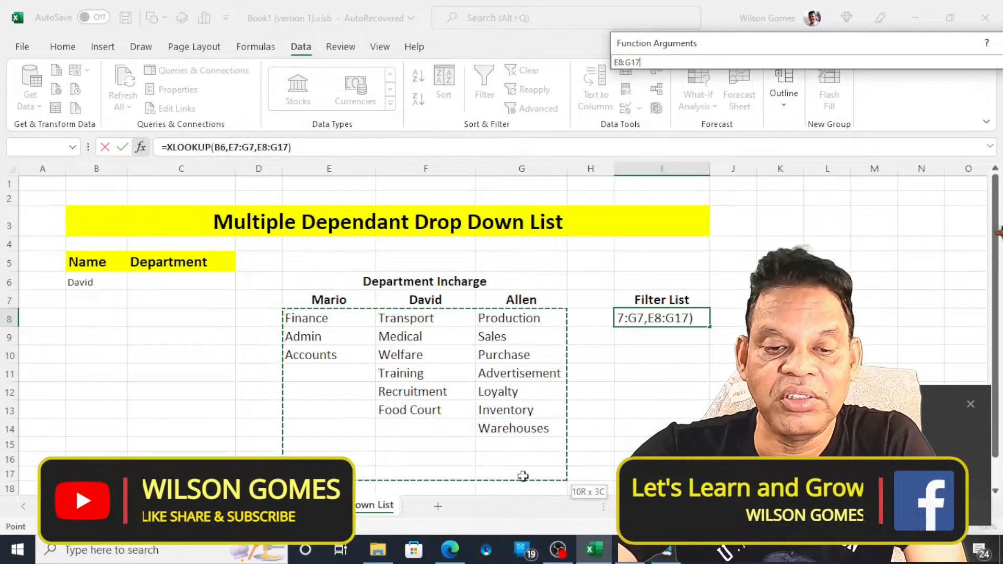
pyautogui.press('Return')
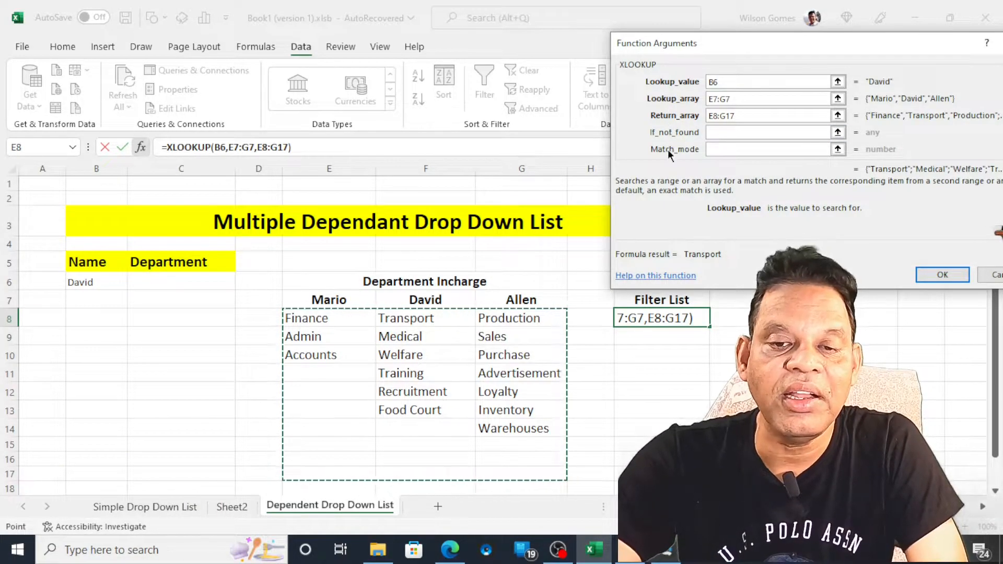
pyautogui.click(936, 274)
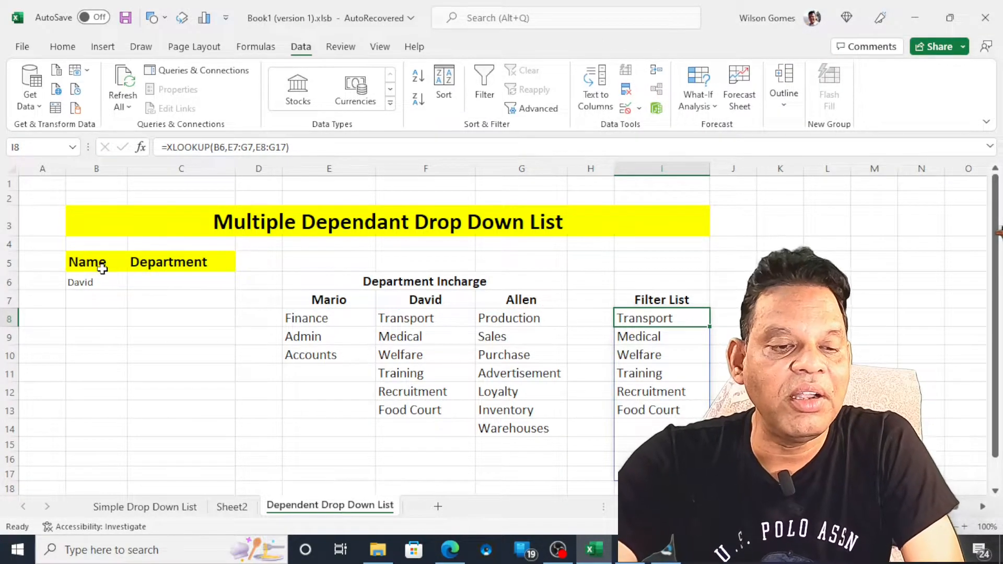
# Step: Choose the in-charge name from header cell G7 in cell B6 to test the Filter List lookup
pyautogui.click(105, 281)
pyautogui.click(135, 282)
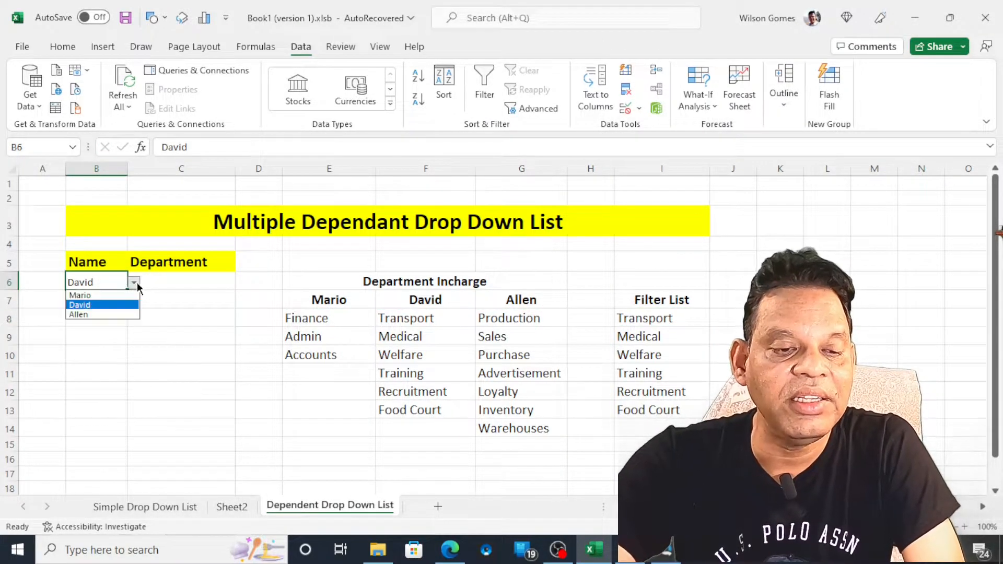
pyautogui.click(118, 309)
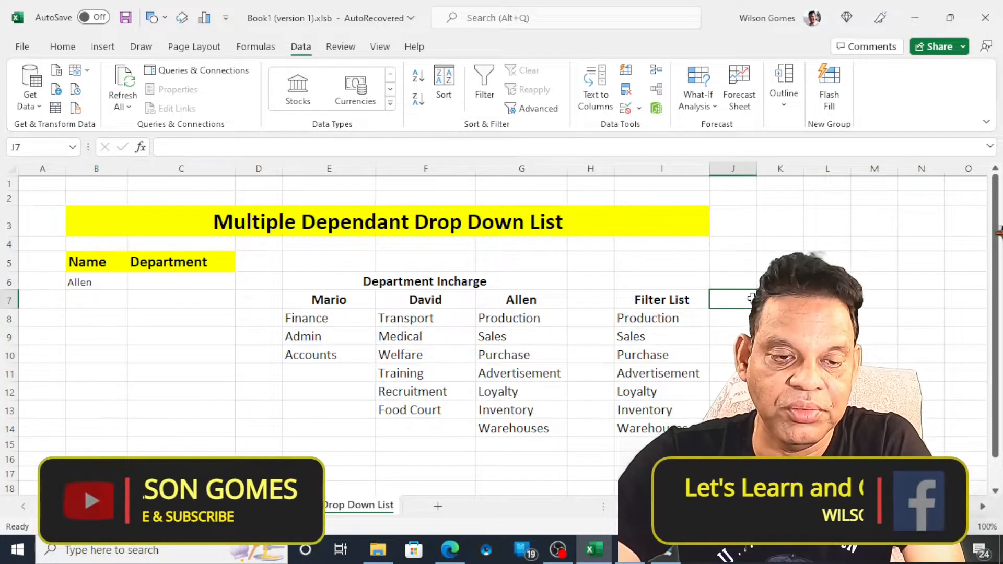
# Step: Apply List data validation to the Department cell C6 with the spilled Filter List range =$I$8# as the source
pyautogui.click(193, 276)
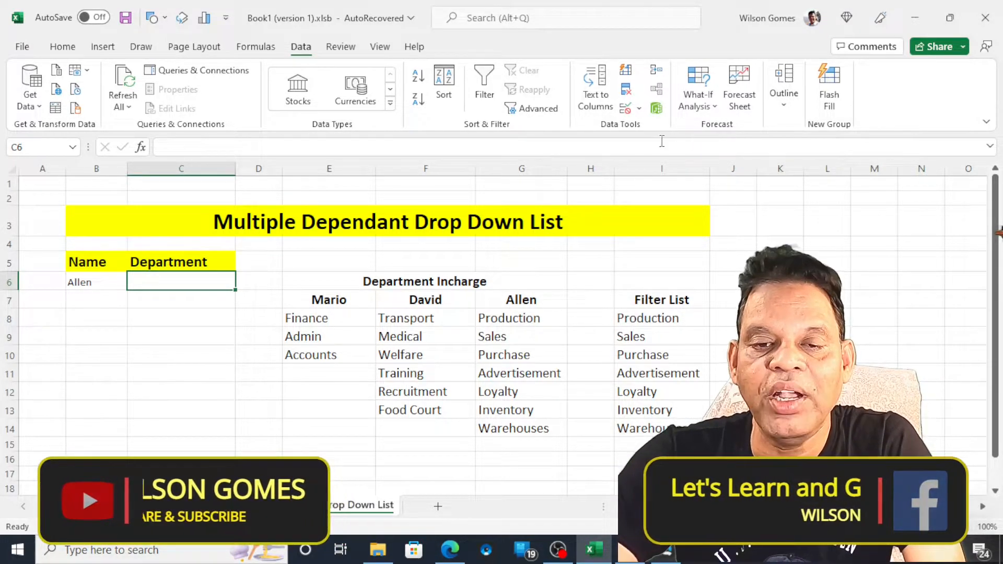
pyautogui.click(638, 109)
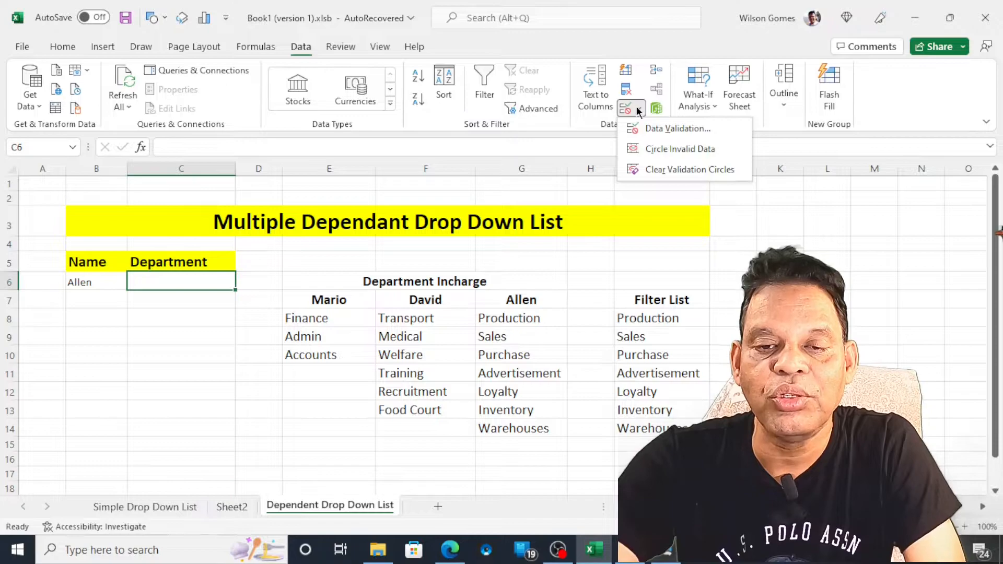
pyautogui.click(654, 128)
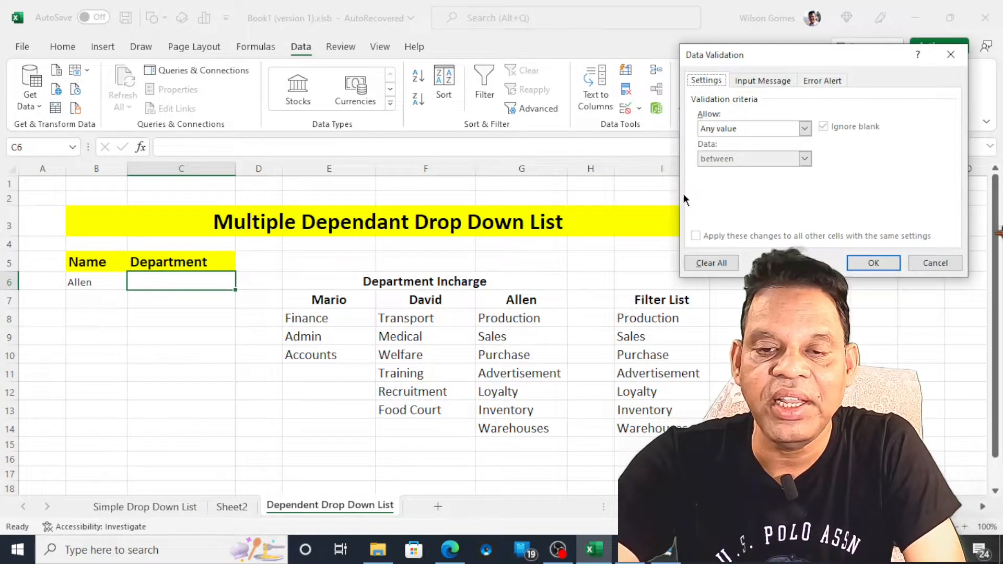
pyautogui.click(805, 128)
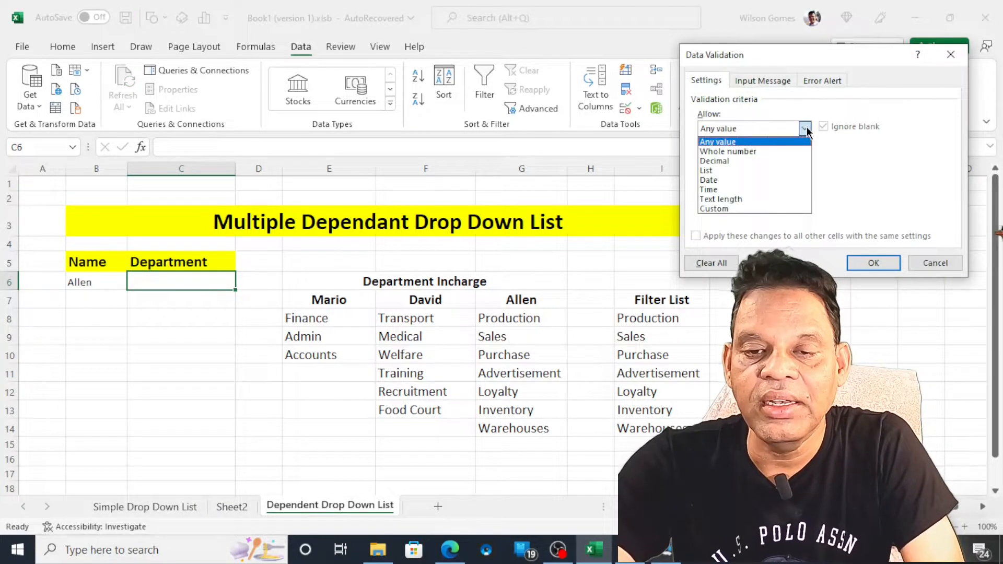
pyautogui.click(741, 172)
pyautogui.click(772, 188)
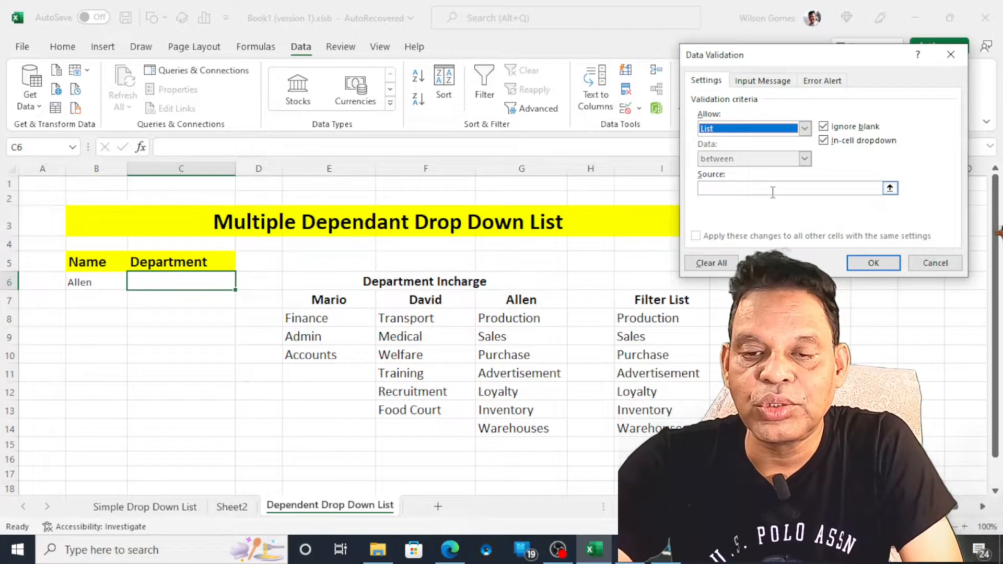
pyautogui.click(653, 318)
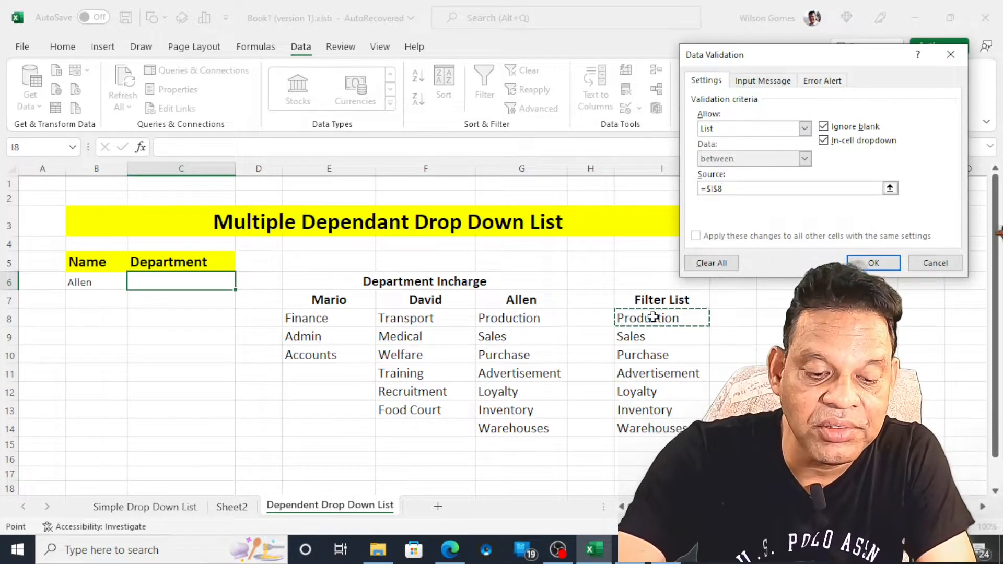
pyautogui.write('#')
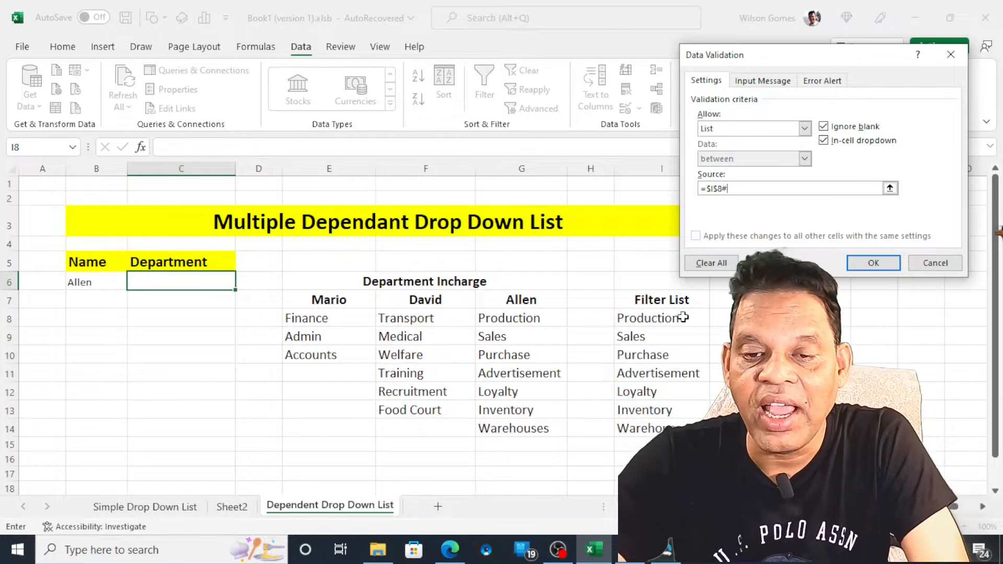
pyautogui.click(882, 268)
# Step: Compare the formulas of cells I8 and I9 in the spilled Filter List
pyautogui.click(646, 319)
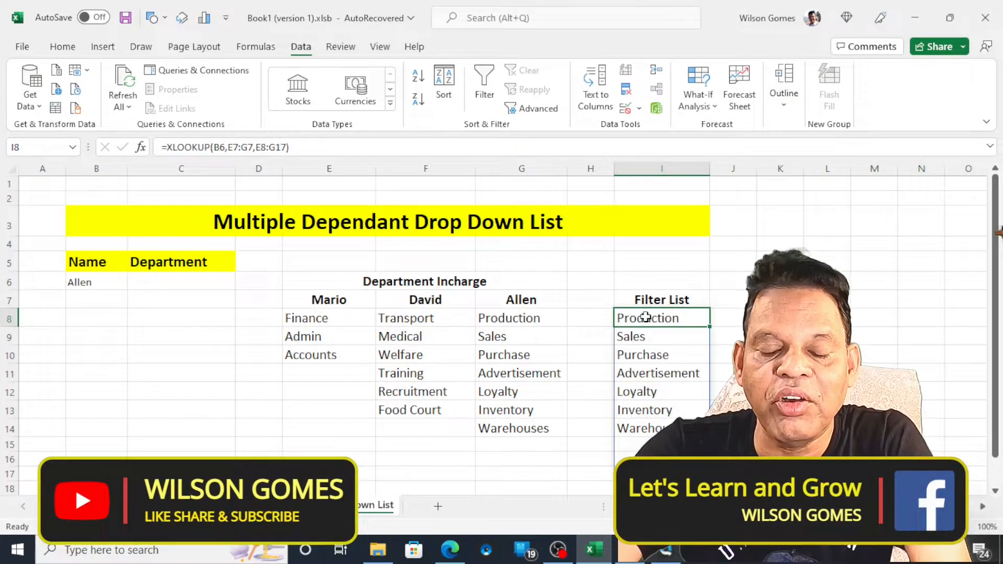
pyautogui.click(636, 343)
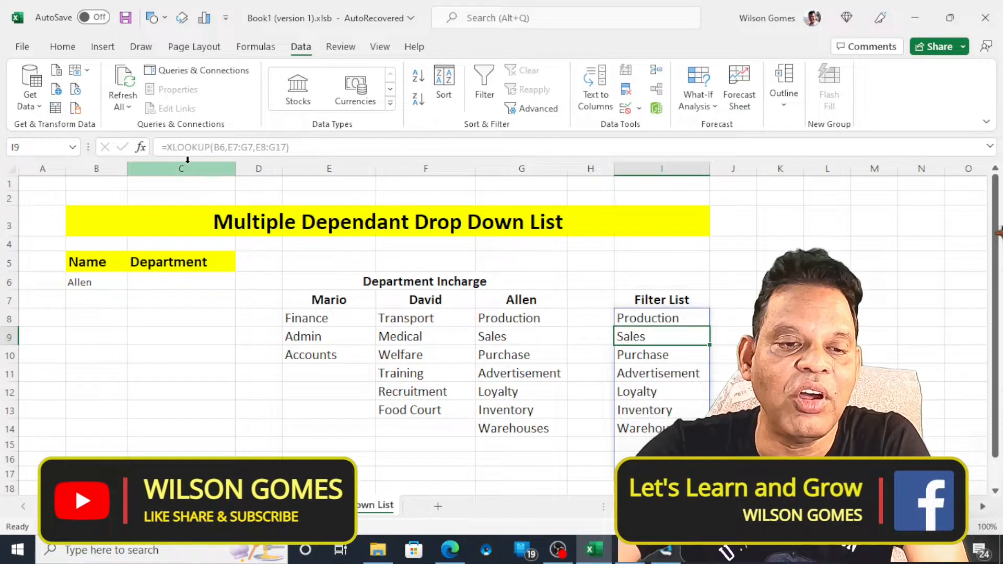
pyautogui.click(677, 319)
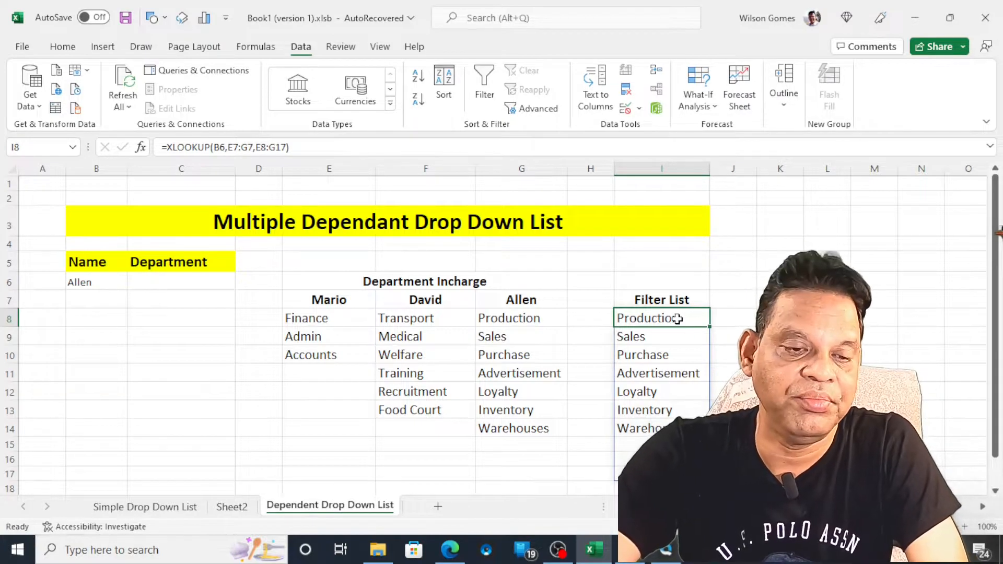
# Step: Check the department options offered by the drop-down list in cell C6
pyautogui.click(194, 278)
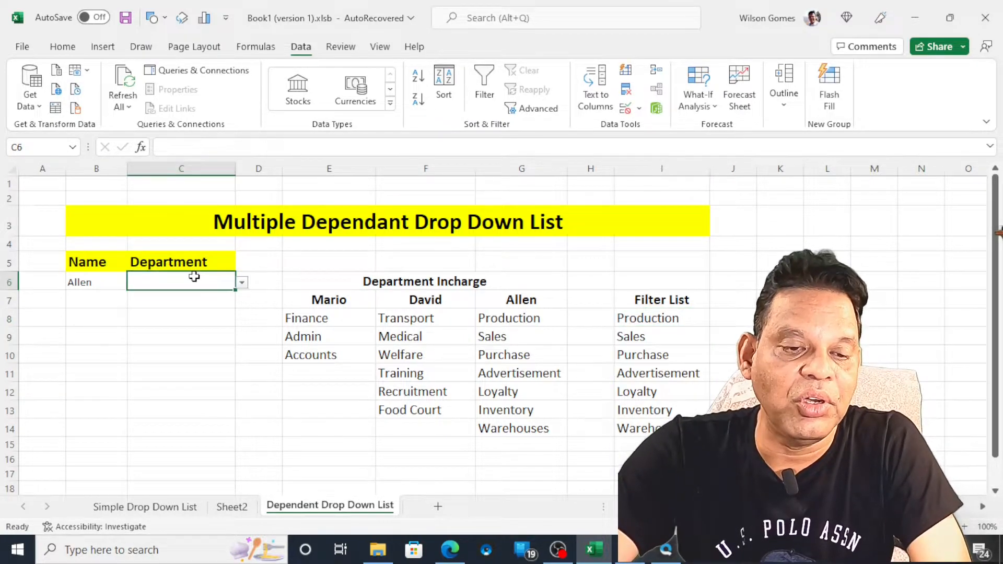
pyautogui.click(241, 283)
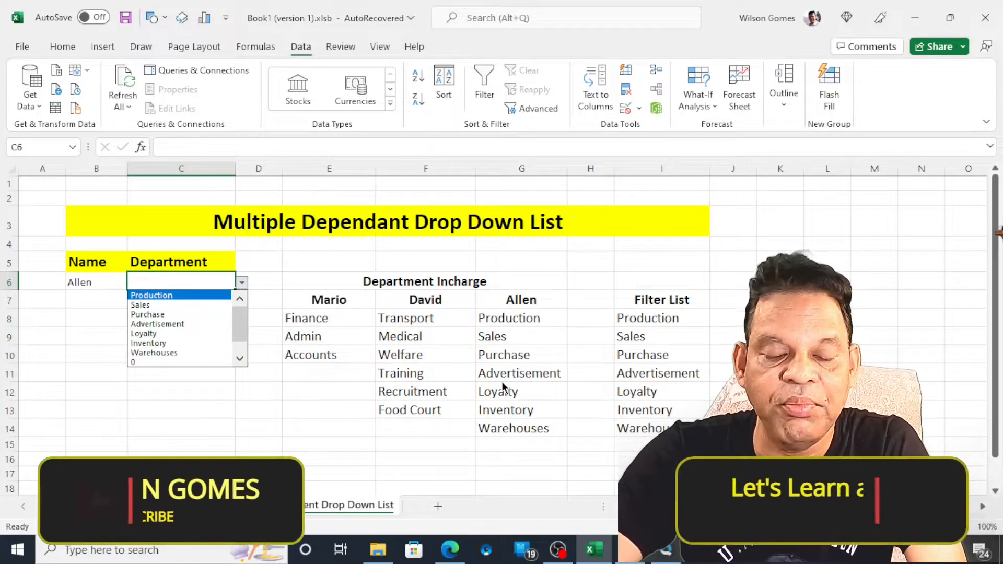
pyautogui.press('Escape')
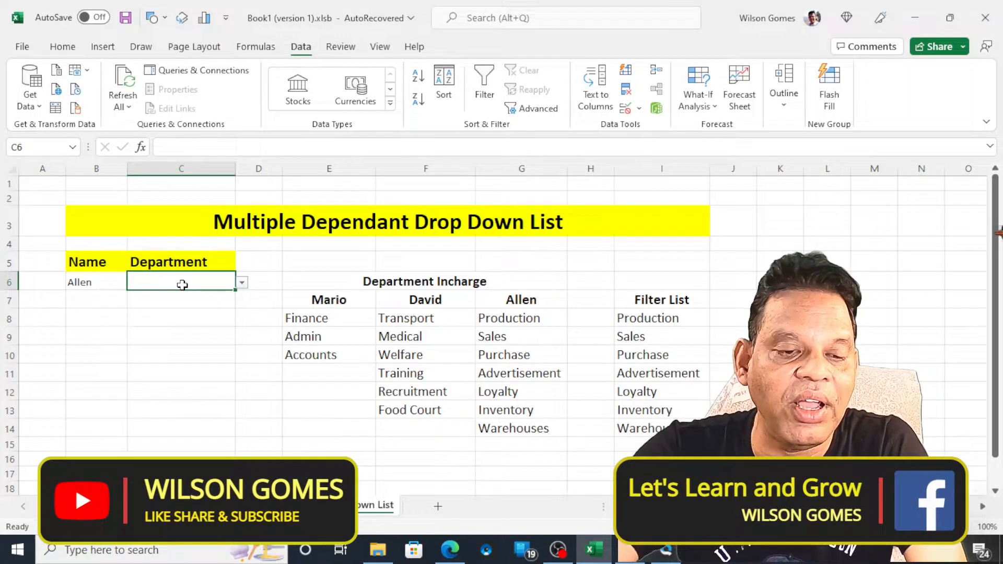
# Step: Choose the in-charge name from header cell E7 in cell B6, and check the matching department options in C6
pyautogui.click(84, 281)
pyautogui.click(134, 282)
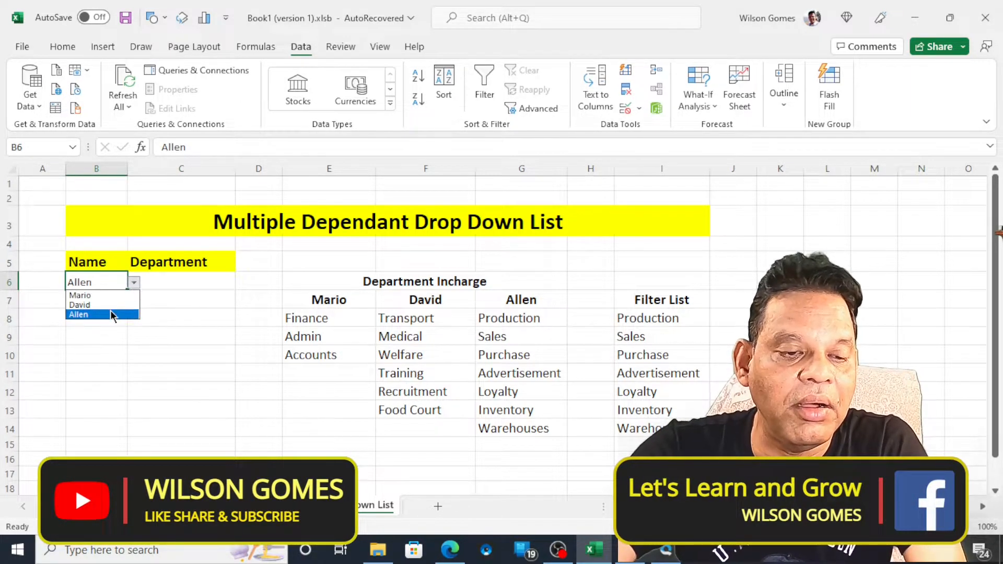
pyautogui.click(109, 296)
pyautogui.click(163, 275)
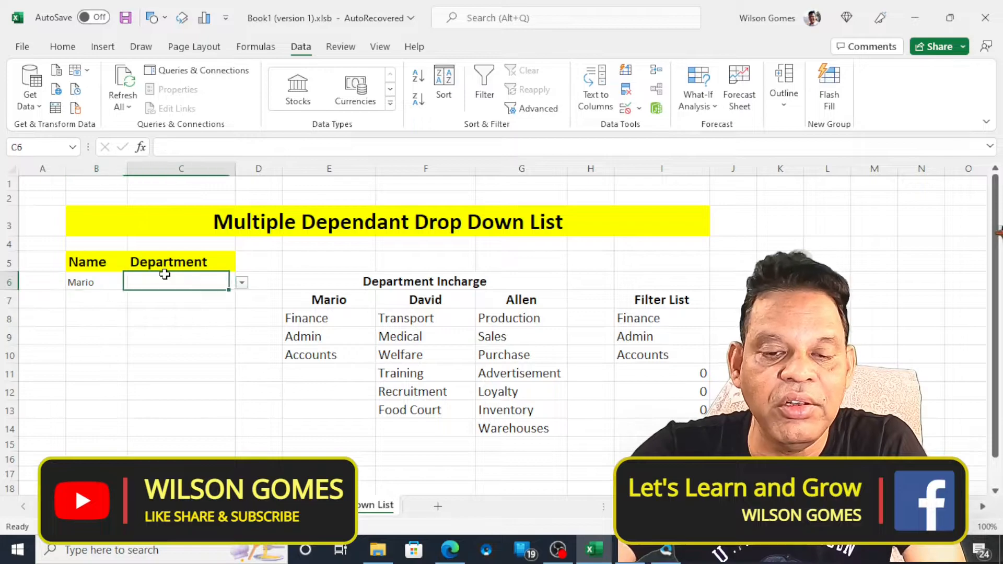
pyautogui.click(241, 283)
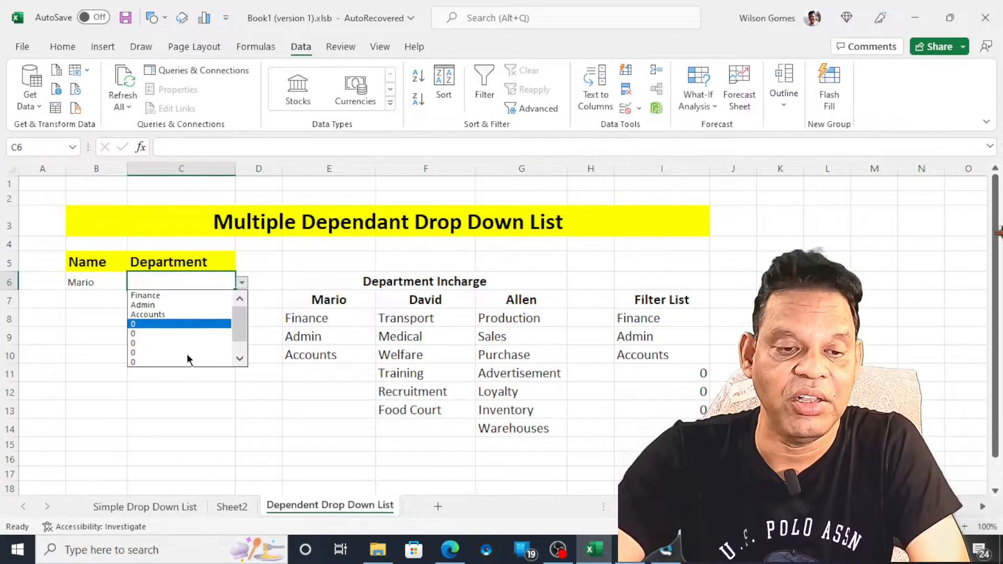
pyautogui.press('Escape')
# Step: Wrap the XLOOKUP formula in cell I8 in the UNIQUE function, with its closing parenthesis at the end
pyautogui.click(679, 323)
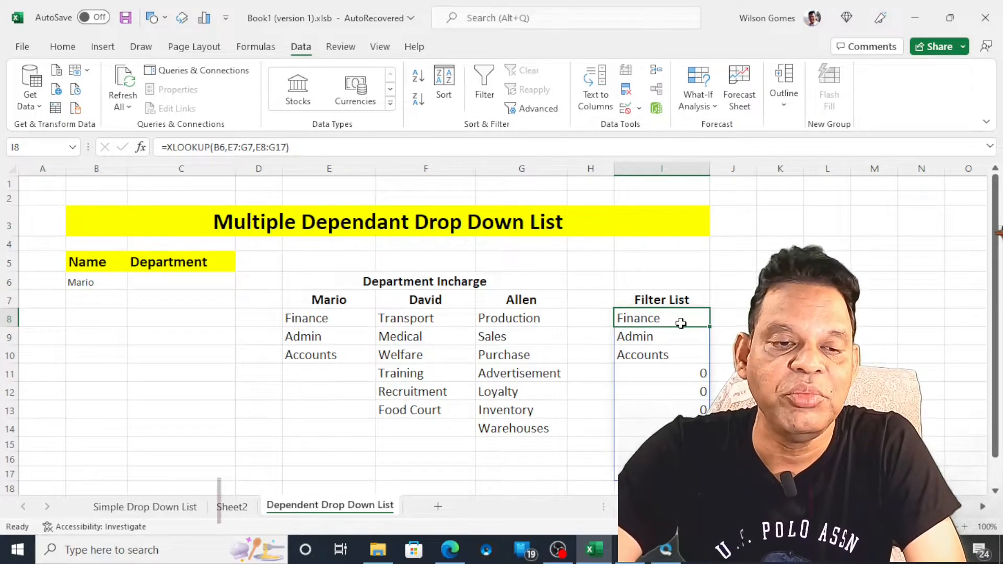
pyautogui.click(165, 148)
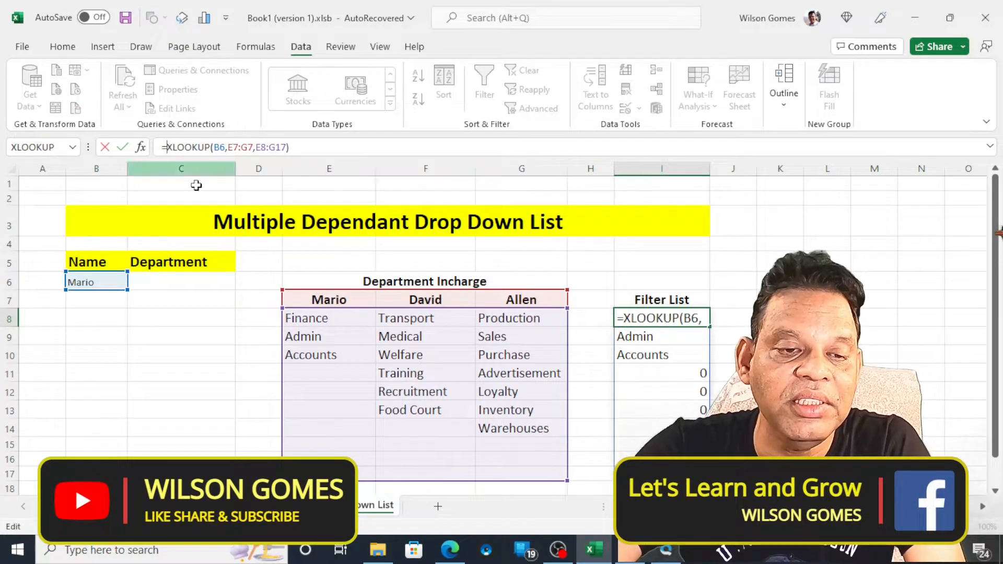
pyautogui.write('uni')
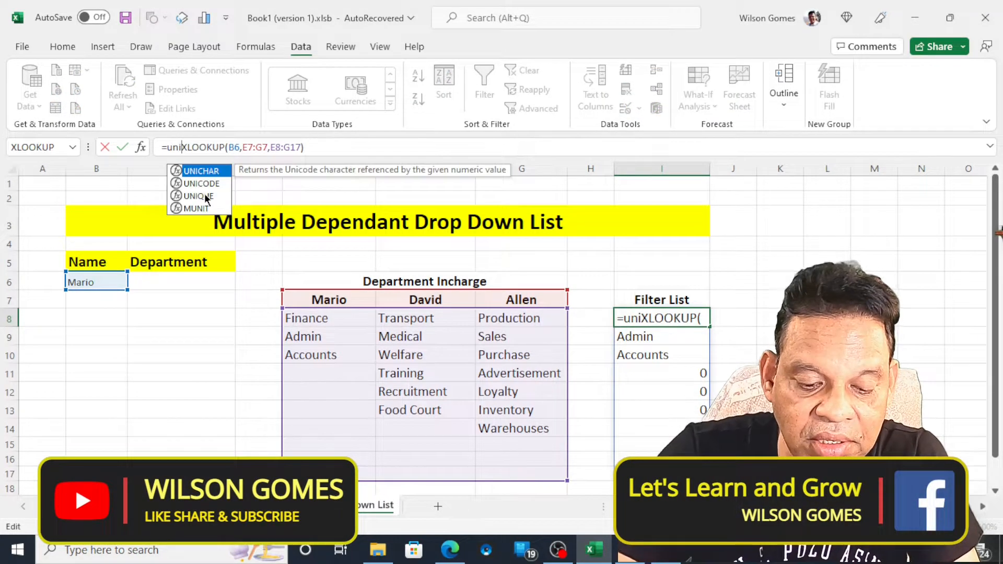
pyautogui.write('que')
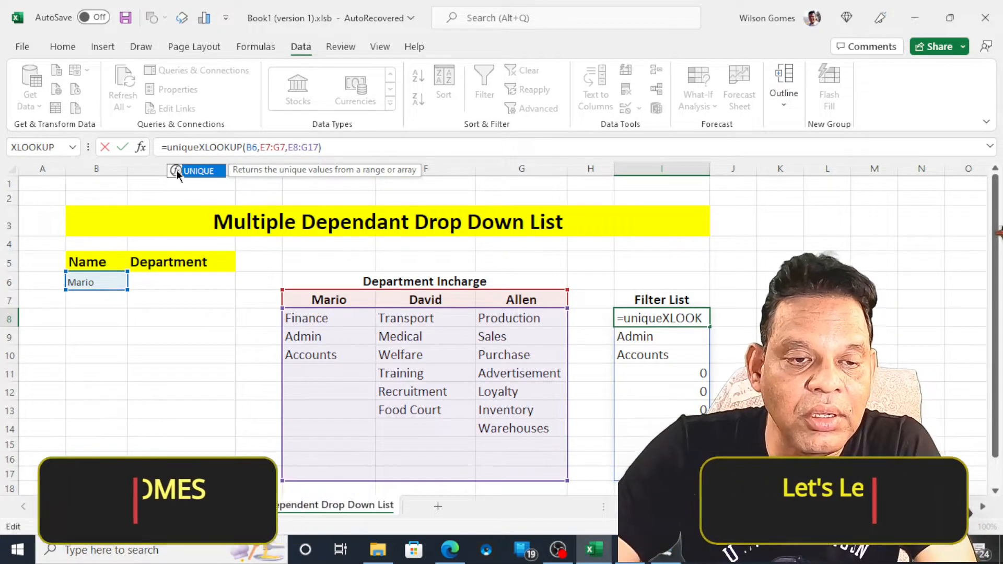
pyautogui.write('(')
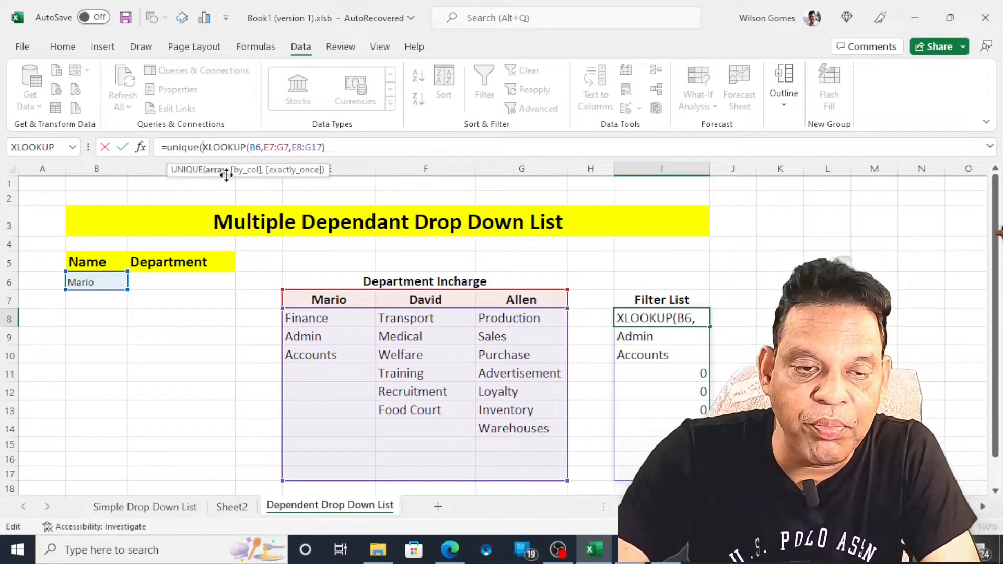
pyautogui.click(363, 148)
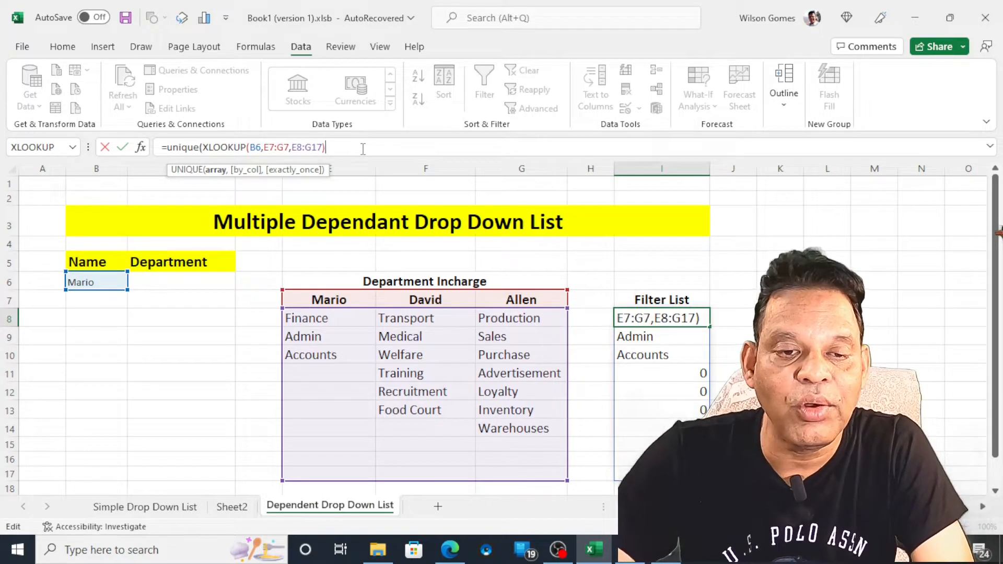
pyautogui.write(')')
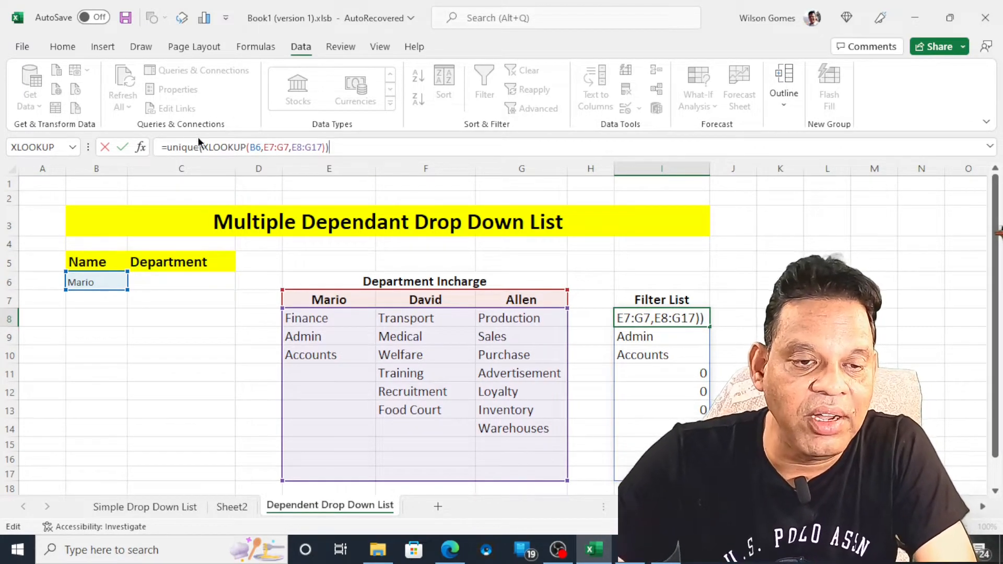
# Step: Set the Exactly_once argument of the UNIQUE function in cell I8 to True and confirm the formula
pyautogui.click(182, 149)
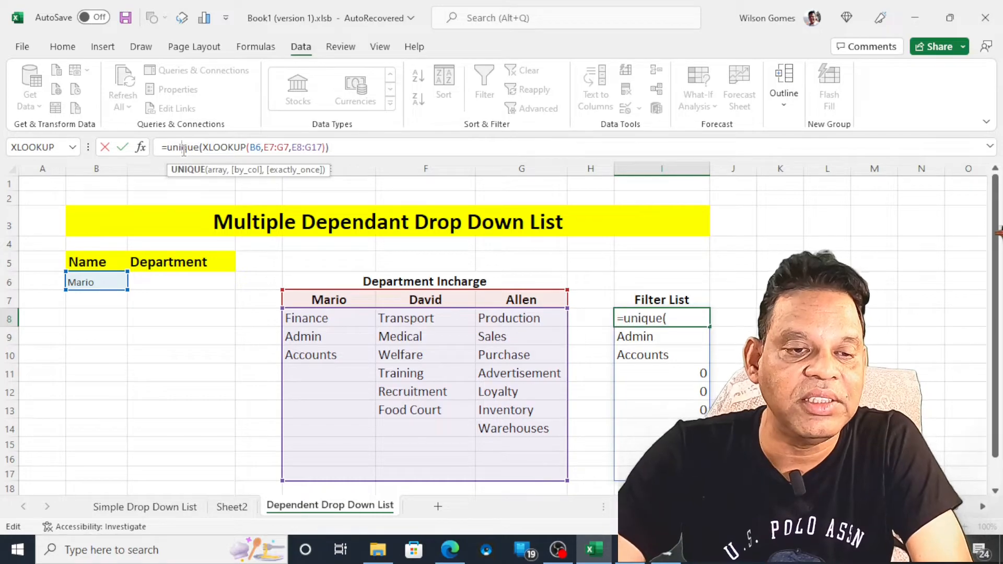
pyautogui.click(142, 147)
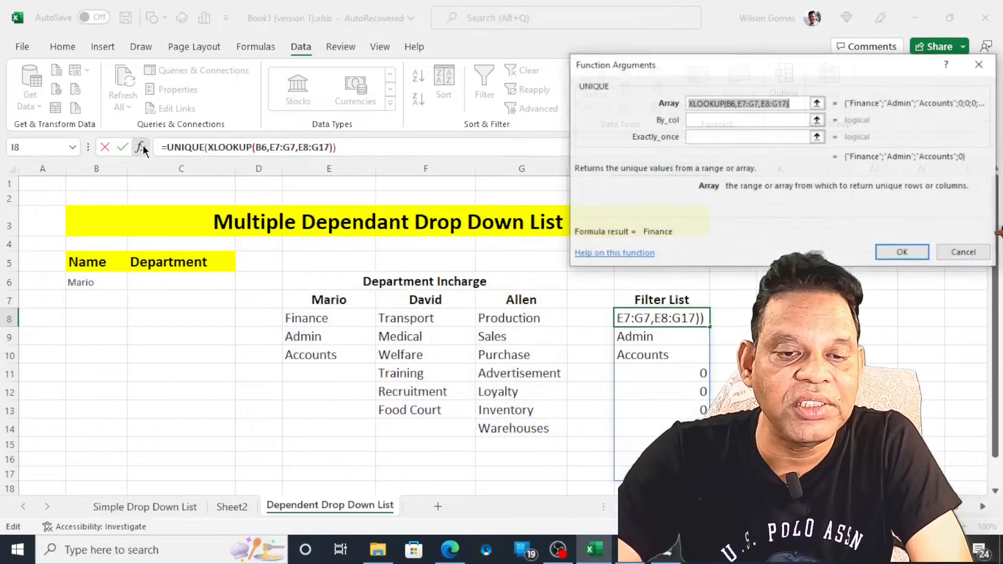
pyautogui.moveTo(686, 78); pyautogui.dragTo(348, 95)
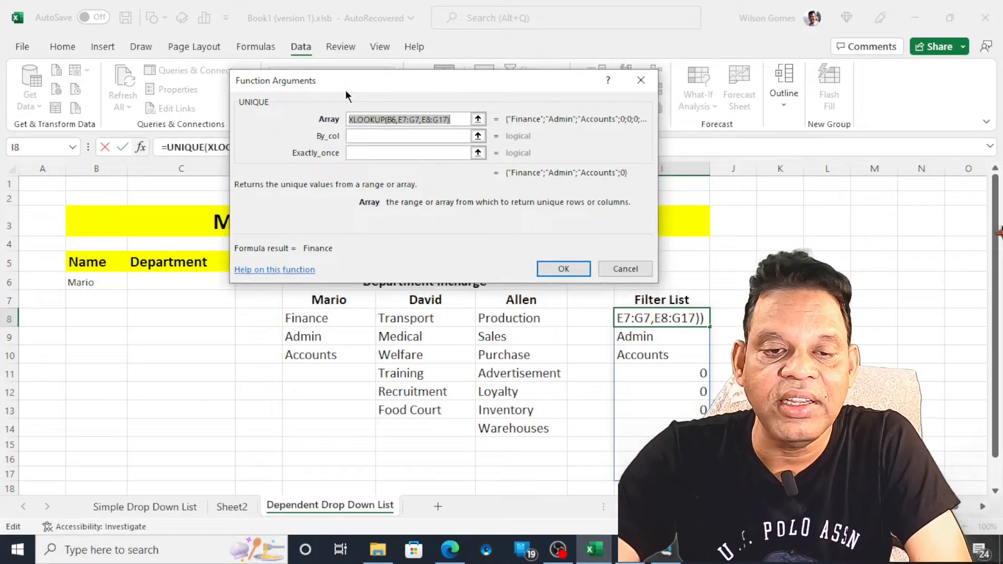
pyautogui.click(375, 155)
pyautogui.write('True')
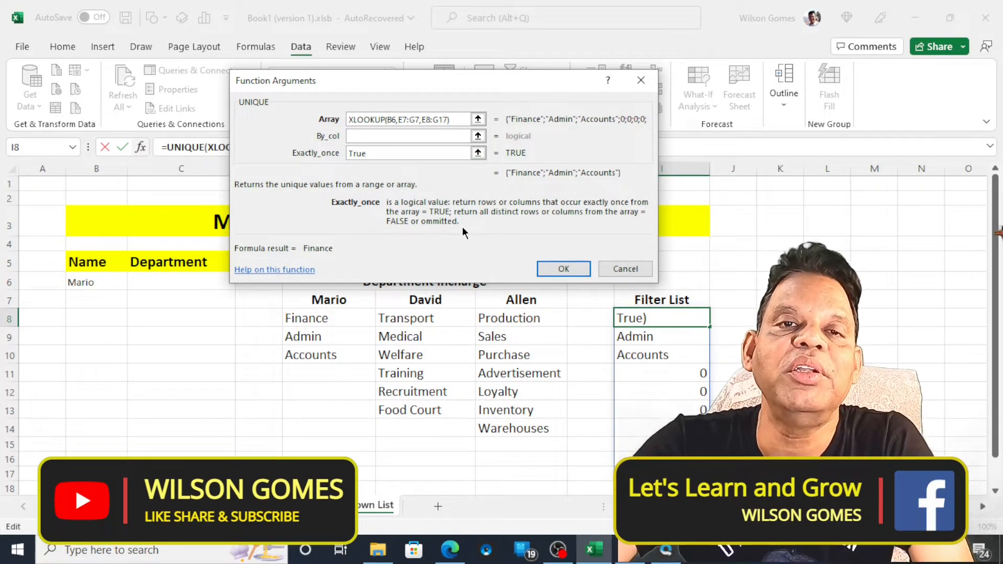
pyautogui.click(544, 269)
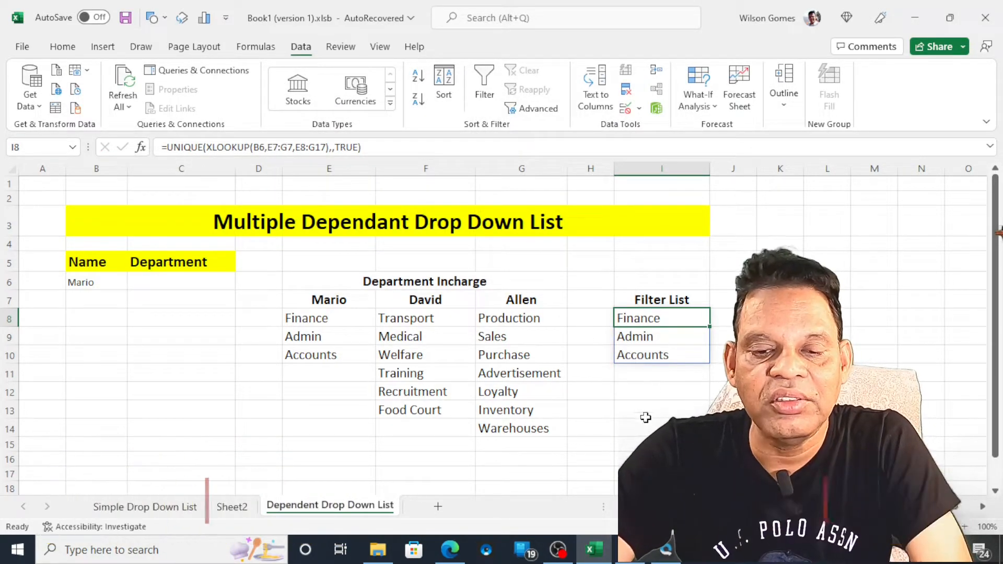
# Step: Check the department options that the drop-down list in cell C6 offers for the in-charge name currently in B6
pyautogui.click(108, 283)
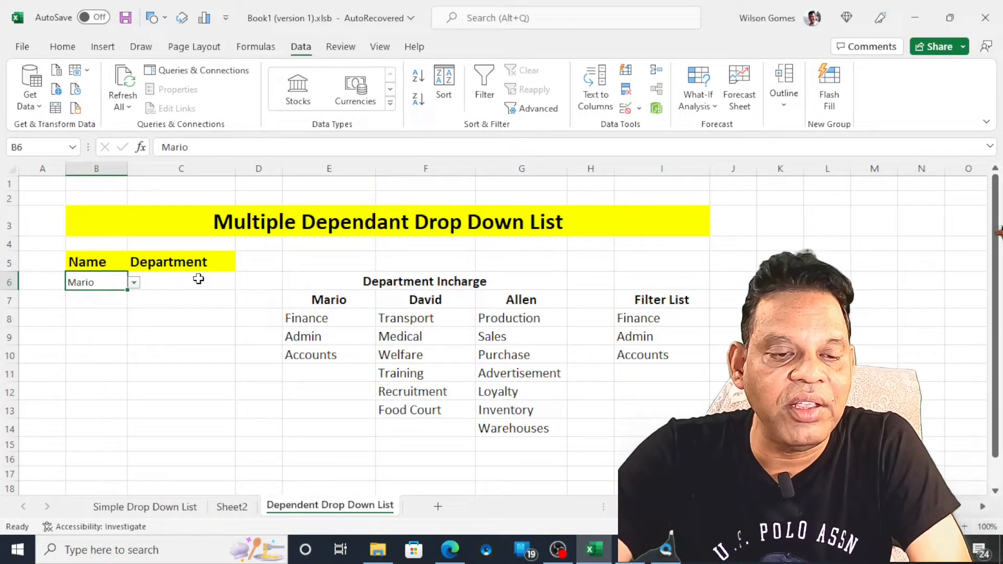
pyautogui.click(199, 279)
pyautogui.click(241, 283)
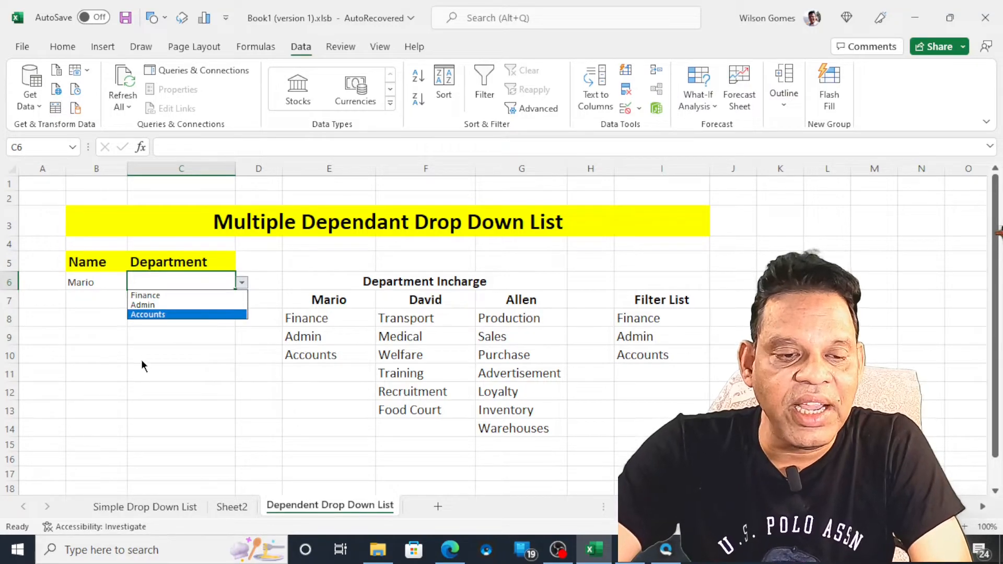
pyautogui.press('Escape')
# Step: Choose the in-charge name from header cell F7 in cell B6, and check the department options offered in C6
pyautogui.click(110, 282)
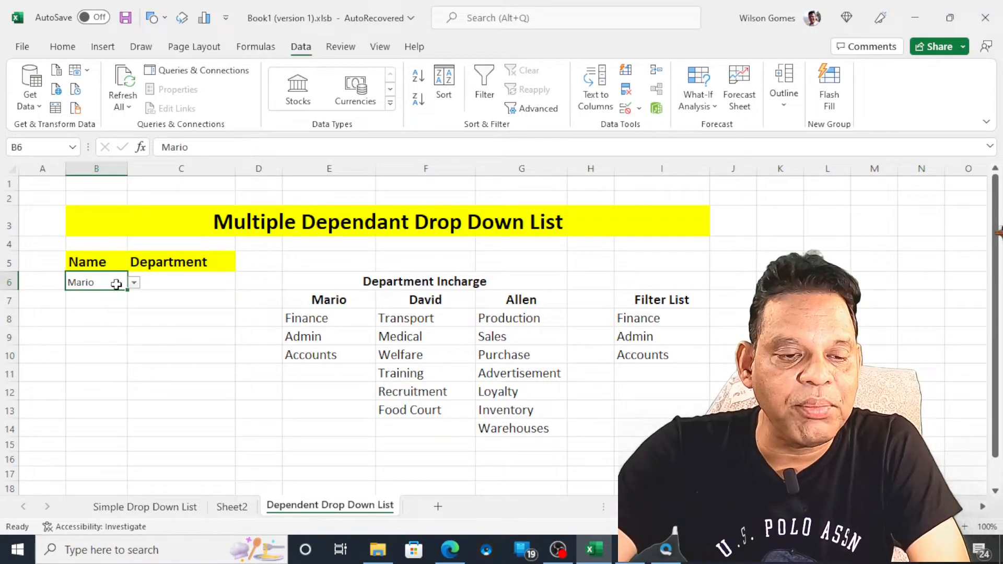
pyautogui.click(134, 284)
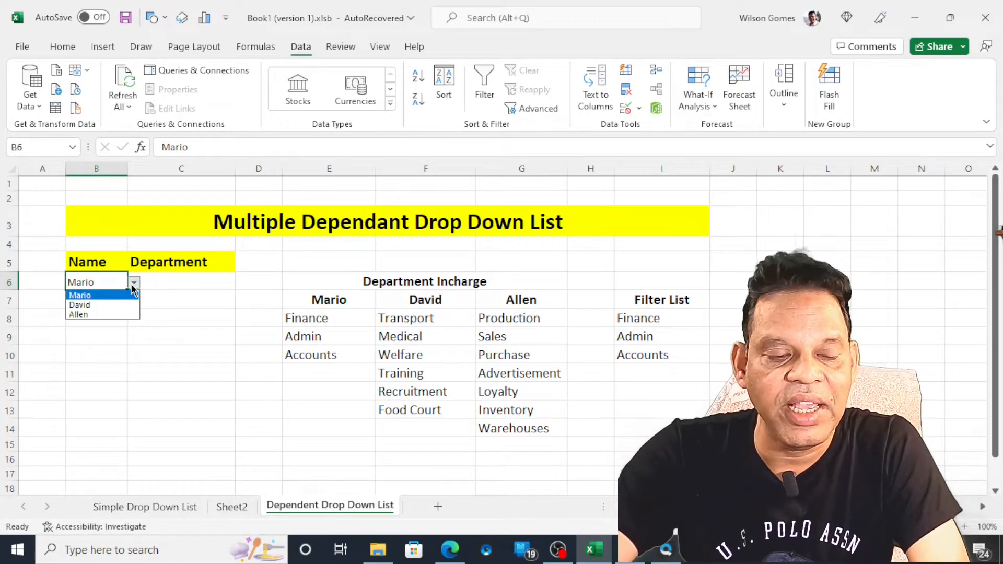
pyautogui.click(112, 305)
pyautogui.click(179, 291)
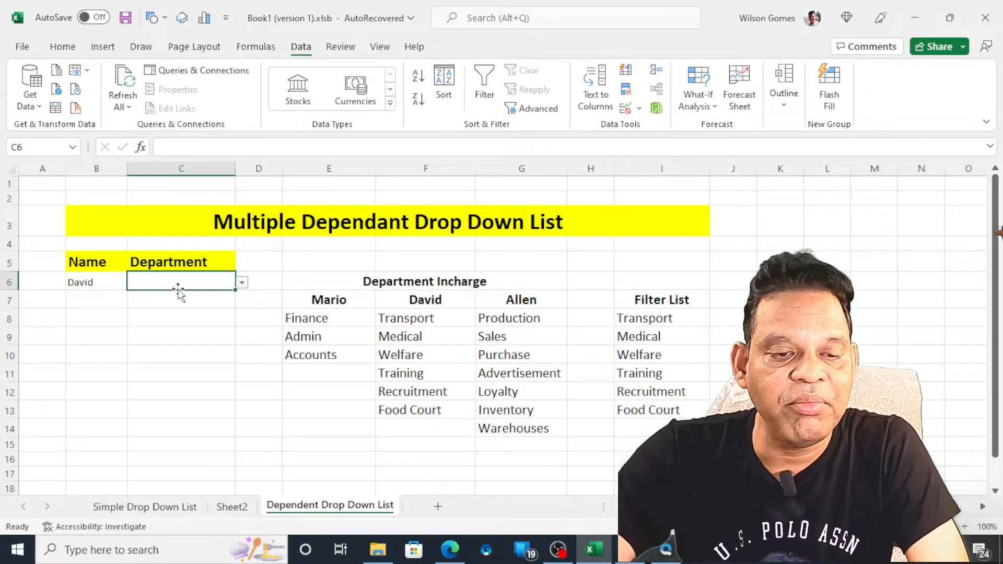
pyautogui.click(242, 284)
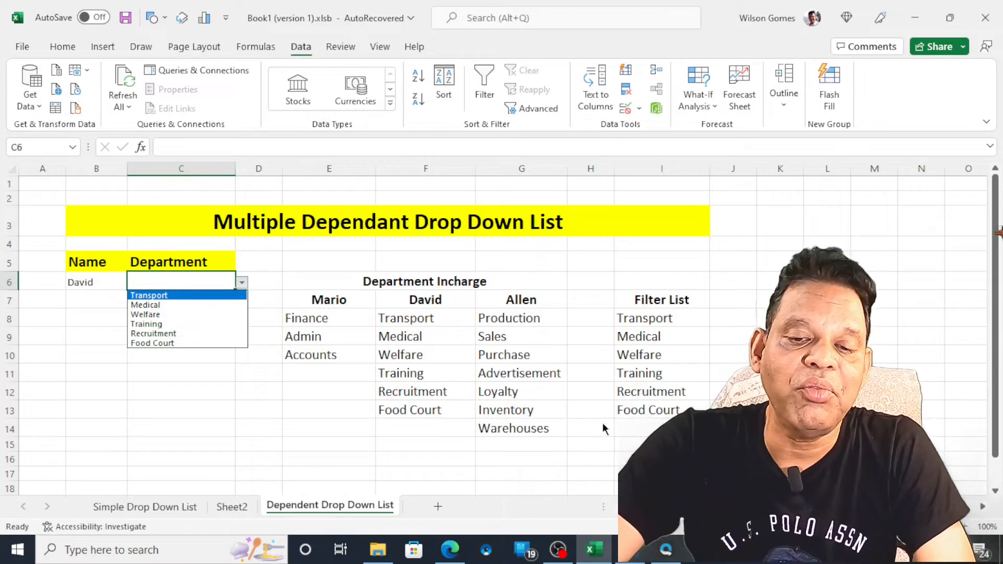
# Step: Wrap the UNIQUE formula in cell I8 in the SORT function, with its closing parenthesis at the end
pyautogui.click(683, 316)
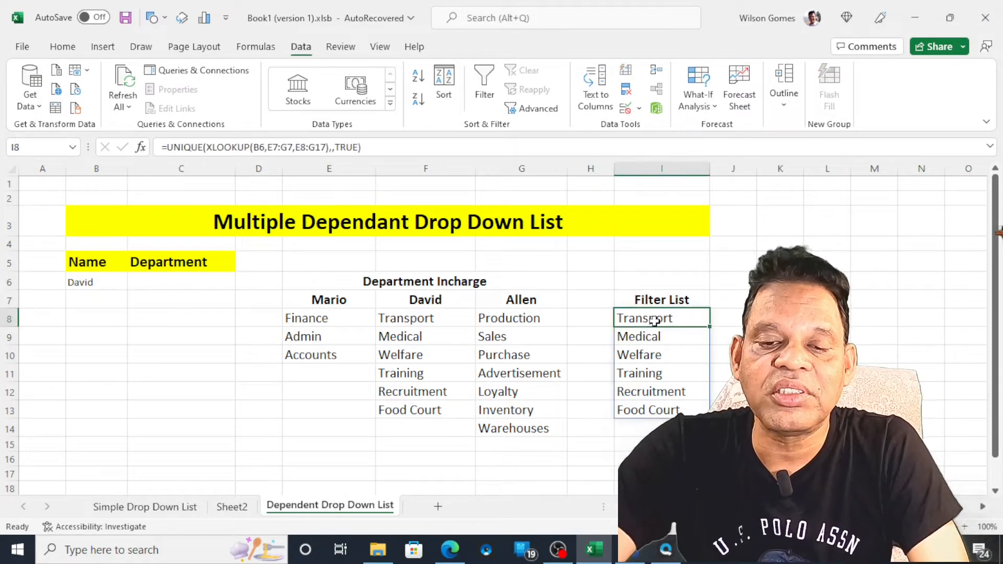
pyautogui.click(169, 147)
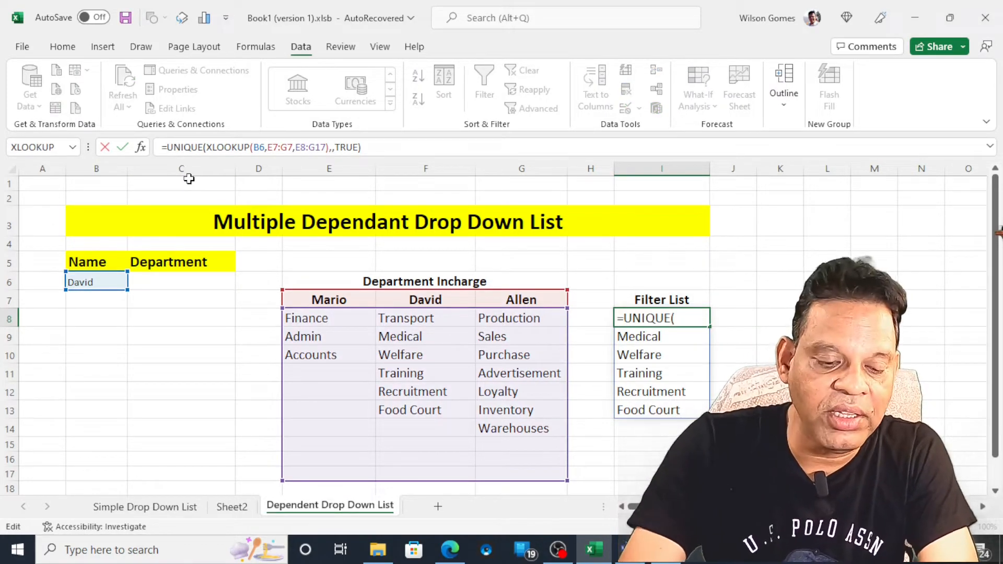
pyautogui.write('Sort(')
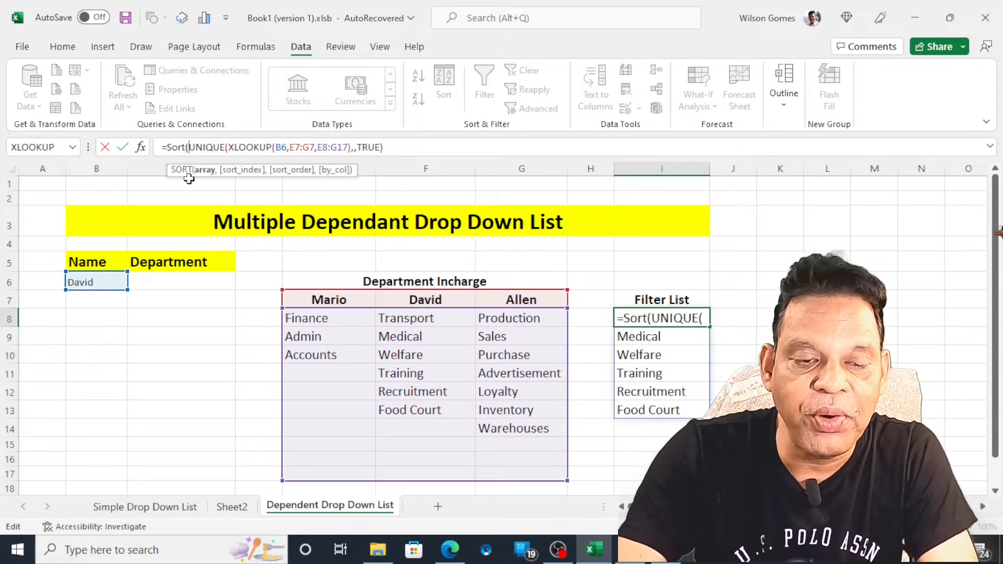
pyautogui.click(431, 152)
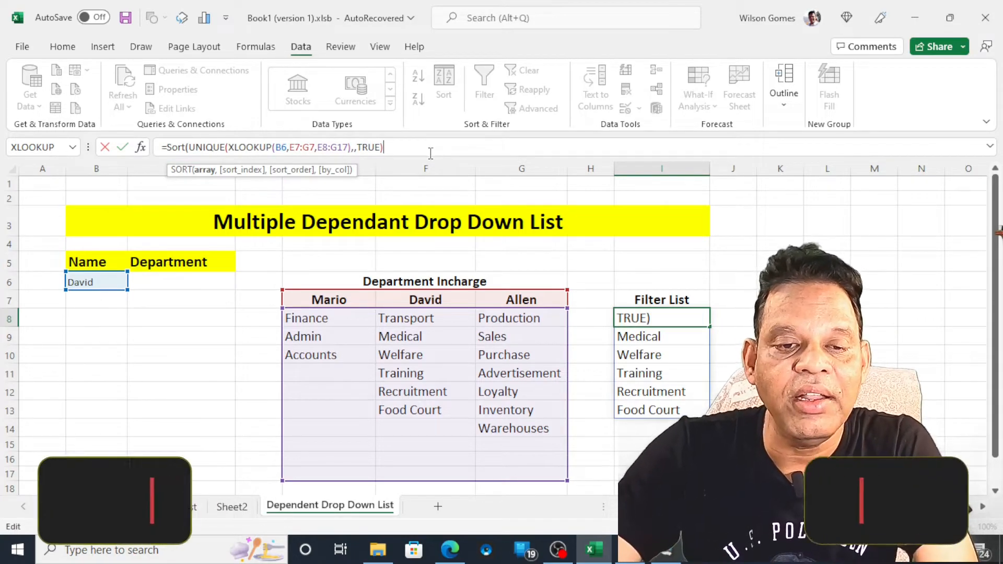
pyautogui.write(')')
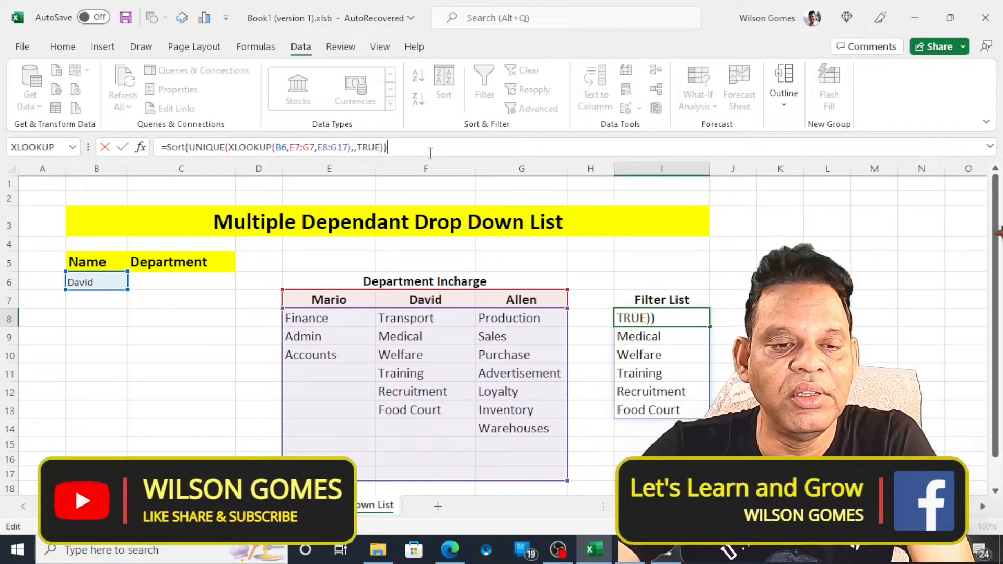
# Step: Review the SORT function's arguments in cell I8, leave the optional ones empty, and confirm the formula
pyautogui.click(173, 147)
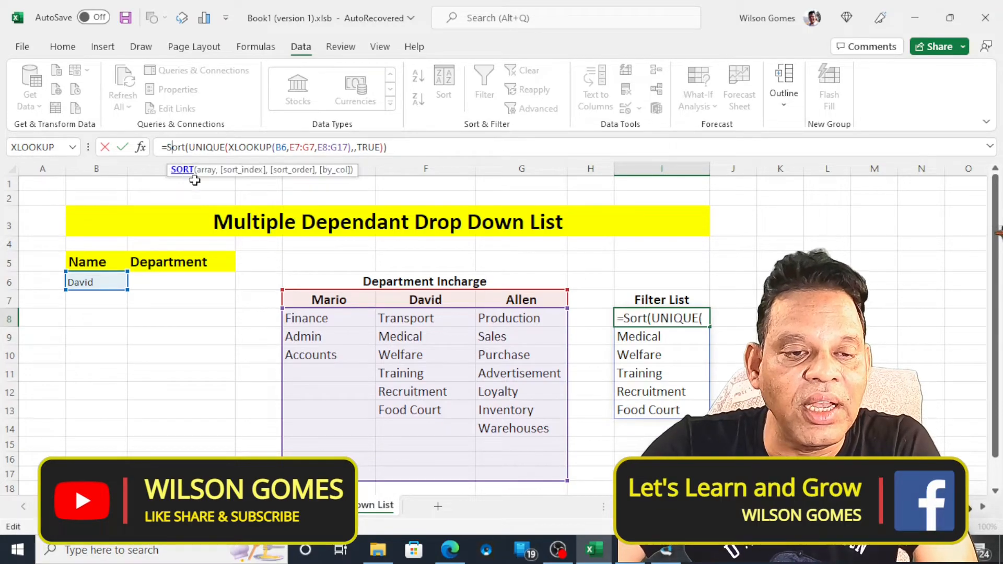
pyautogui.click(139, 152)
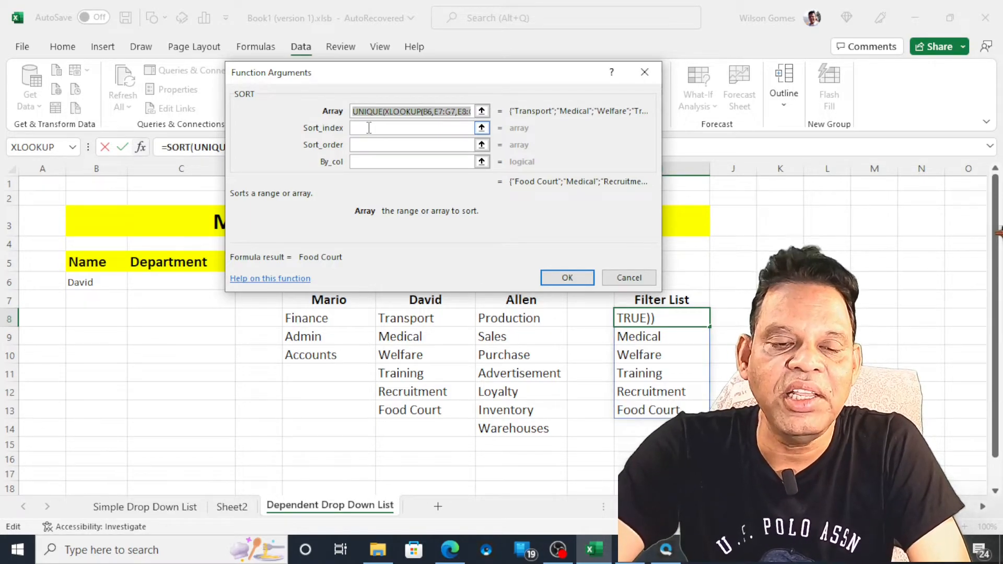
pyautogui.click(354, 160)
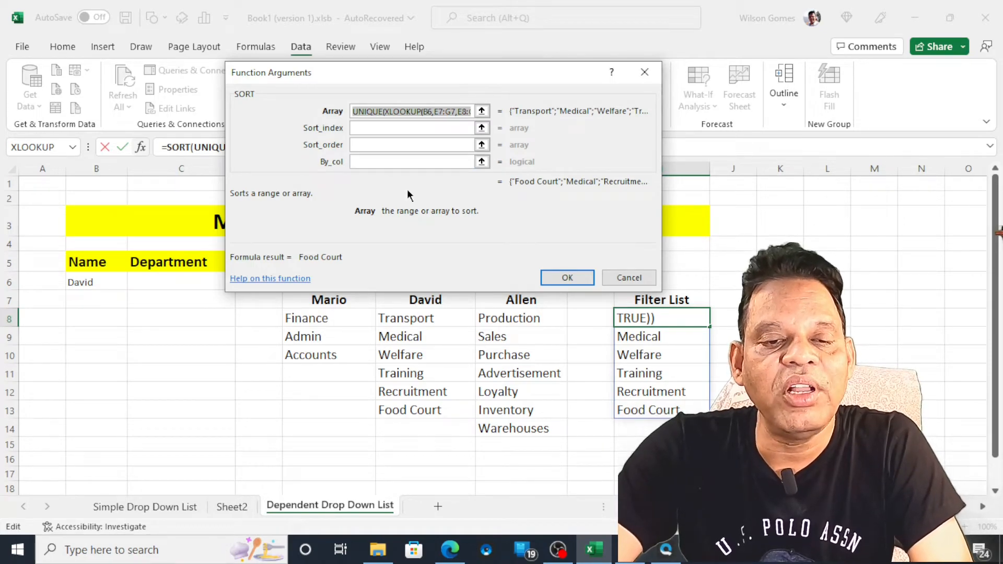
pyautogui.click(567, 279)
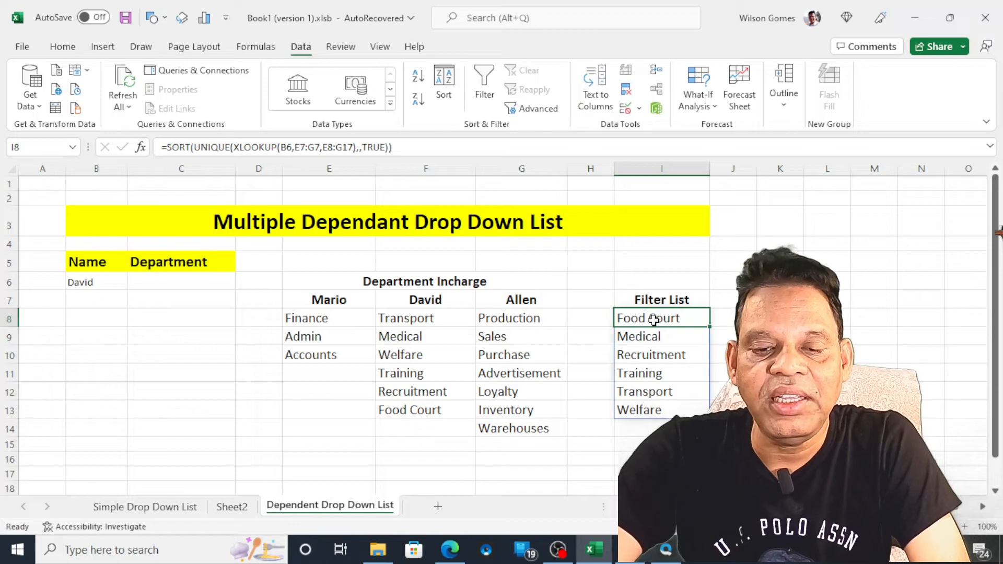
# Step: Check the order of the department options in the drop-down list of cell C6
pyautogui.click(212, 280)
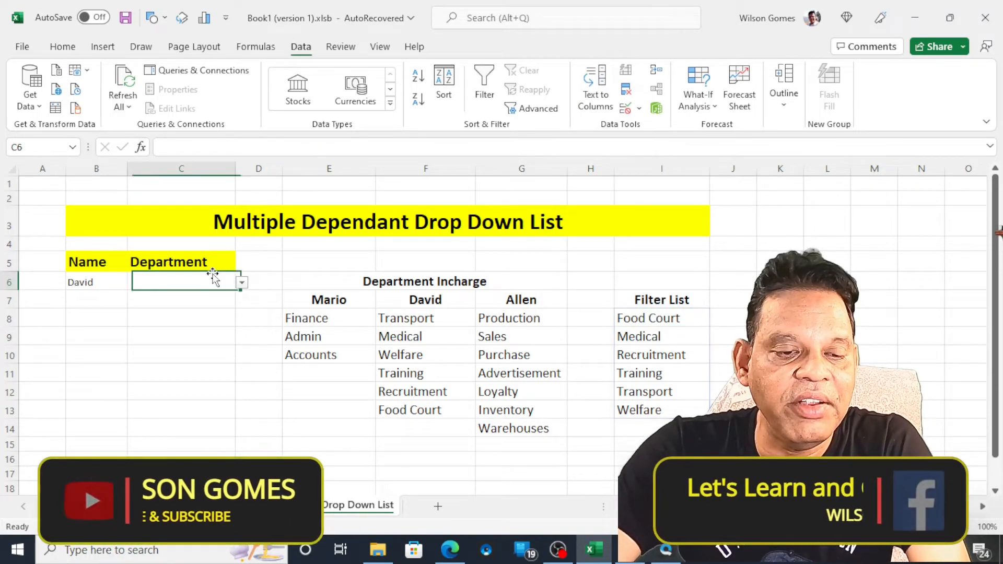
pyautogui.click(241, 282)
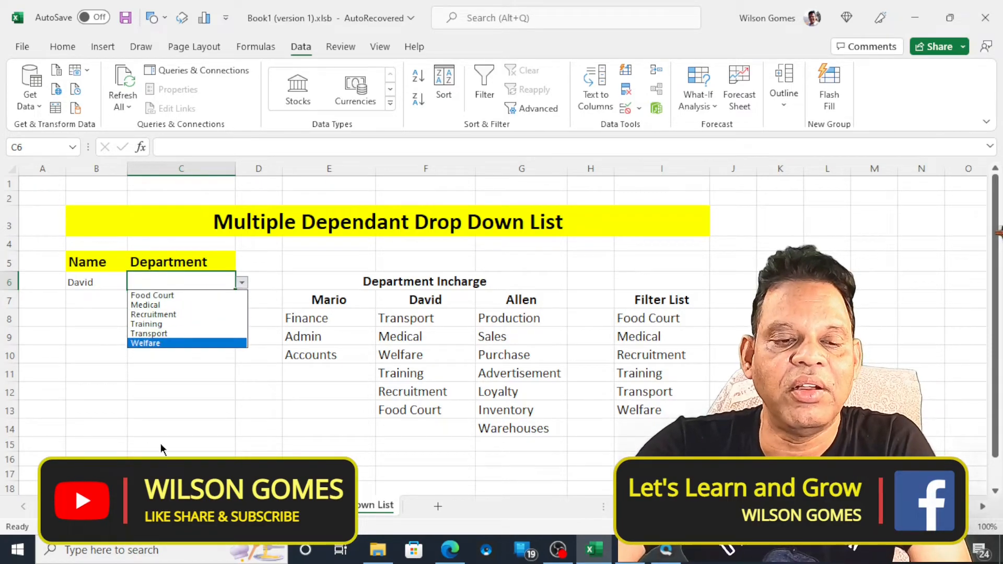
pyautogui.click(113, 309)
# Step: Choose the in-charge name from header cell G7 in cell B6, and pick Loyalty as the department in C6
pyautogui.click(113, 283)
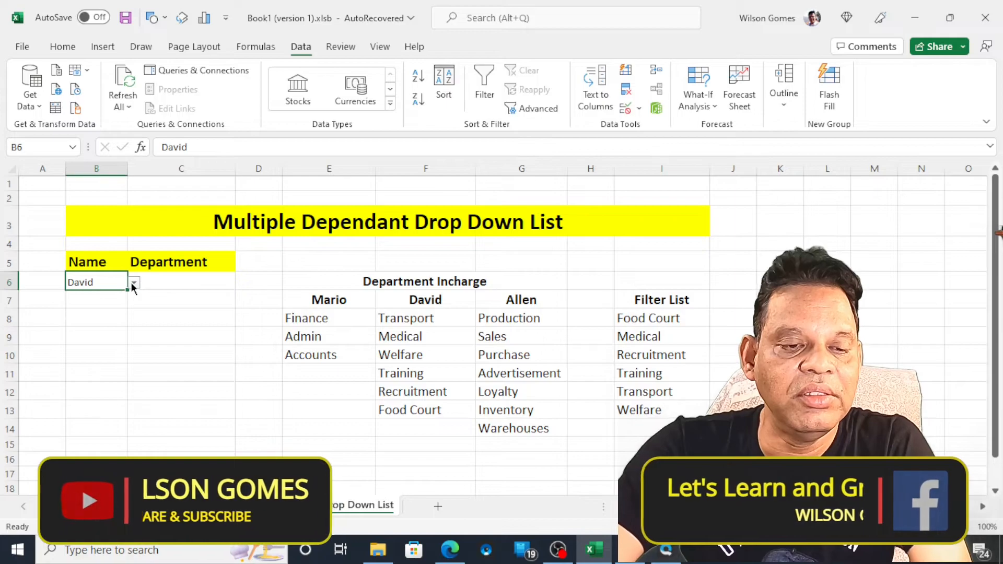
pyautogui.click(134, 283)
pyautogui.click(103, 315)
pyautogui.click(179, 282)
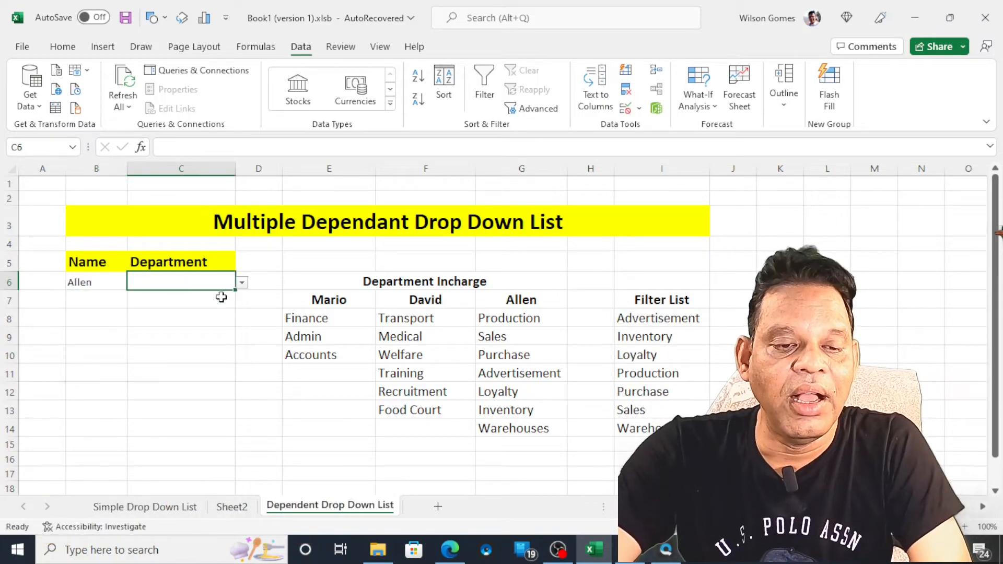
pyautogui.click(243, 285)
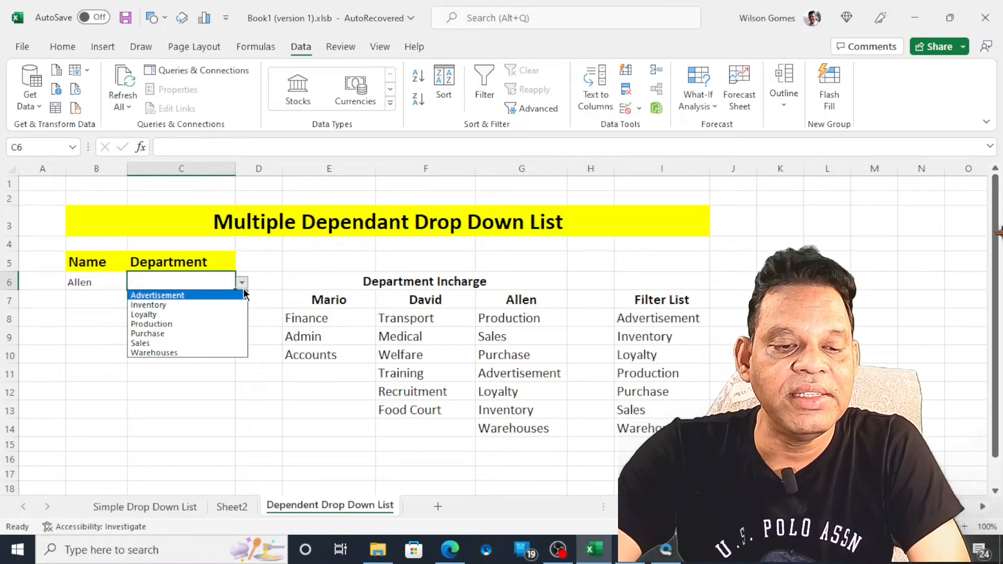
pyautogui.click(175, 316)
pyautogui.click(180, 351)
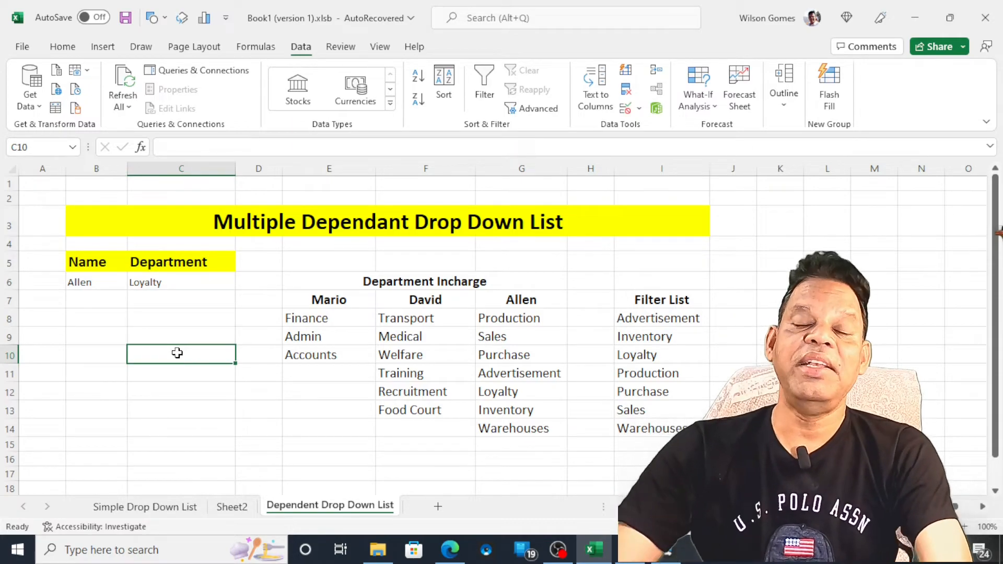